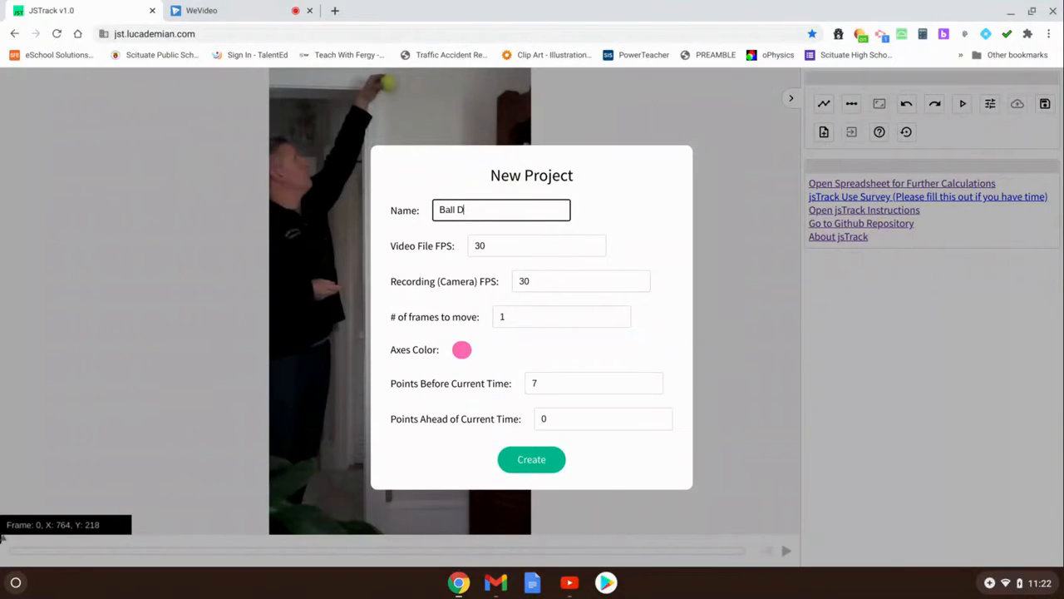
Step: Name the new project "Ball Drop Demo" and create it with 30 FPS for both the video file and the camera
{"action": "type", "text": "rop Demo"}
{"action": "left_click", "coordinate": [554, 379]}
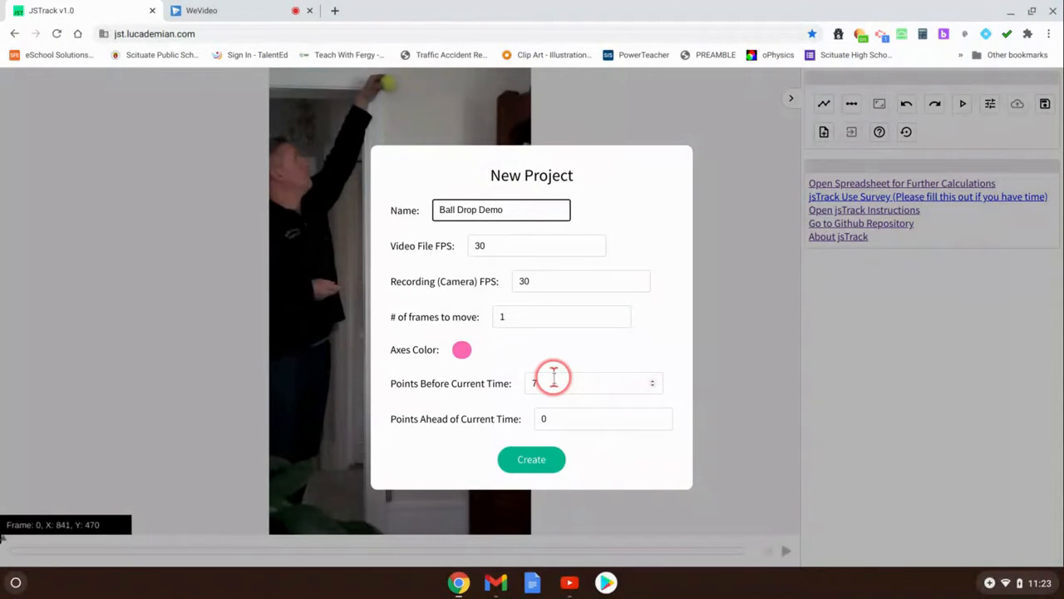
{"action": "left_click", "coordinate": [534, 461]}
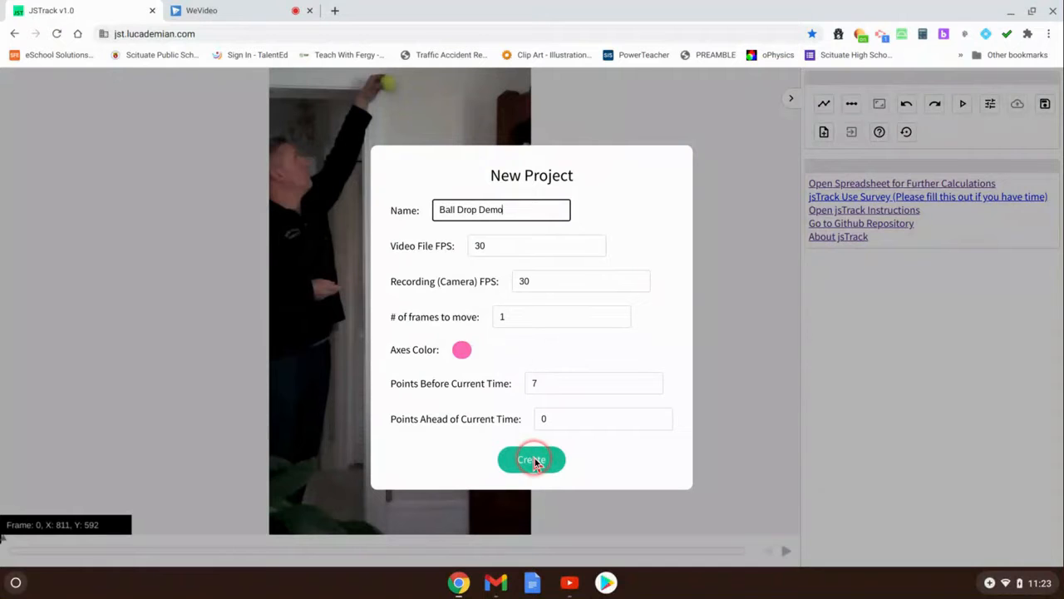
{"action": "left_click", "coordinate": [534, 461]}
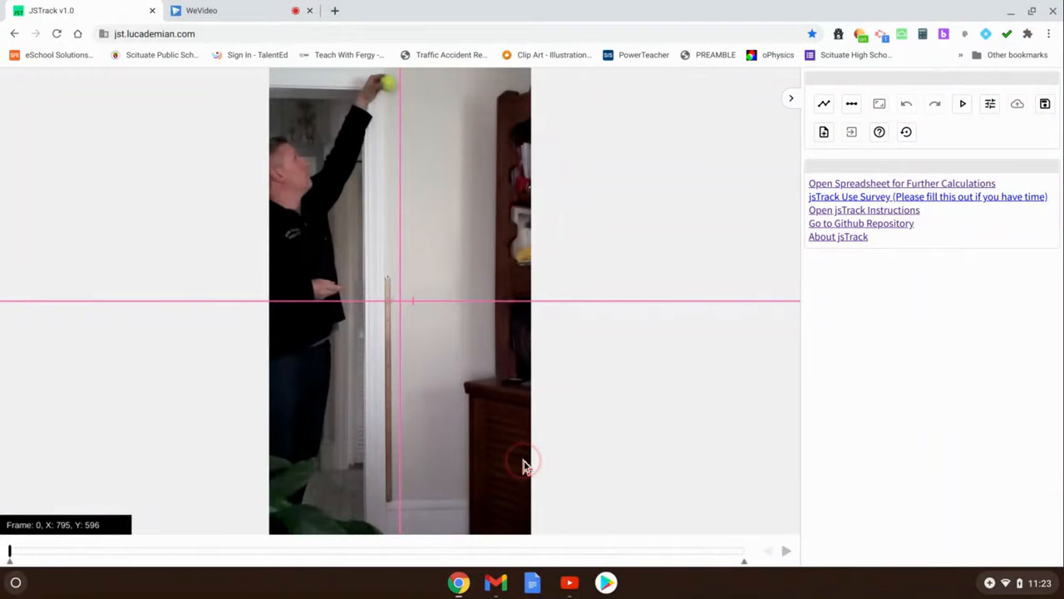
Step: Move the axes' origin to just below the metre stick's lower end, in line with the stick
{"action": "left_click", "coordinate": [445, 301]}
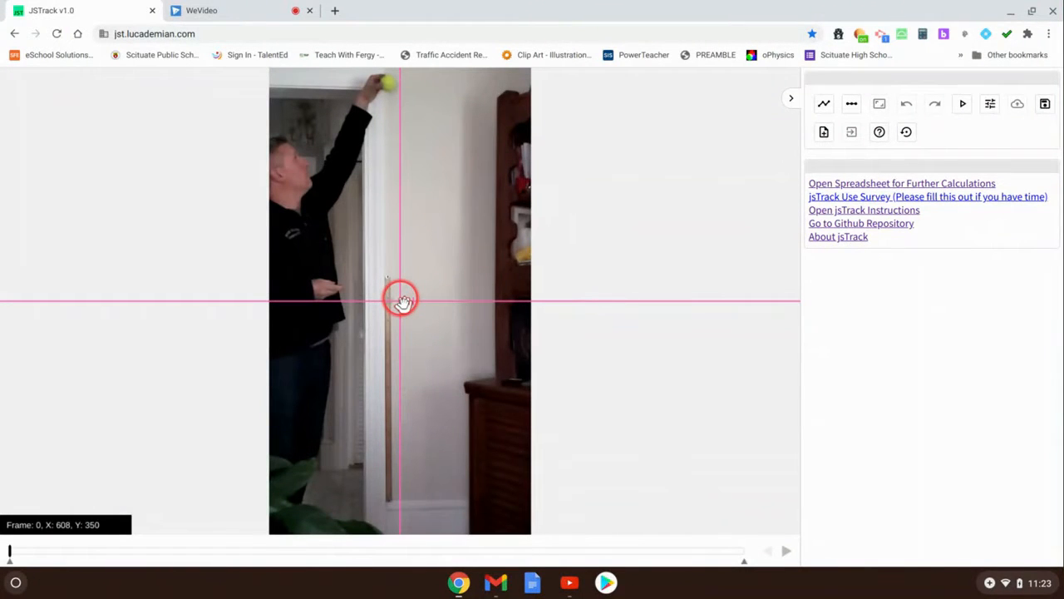
{"action": "left_click_drag", "start_coordinate": [401, 301], "coordinate": [390, 496]}
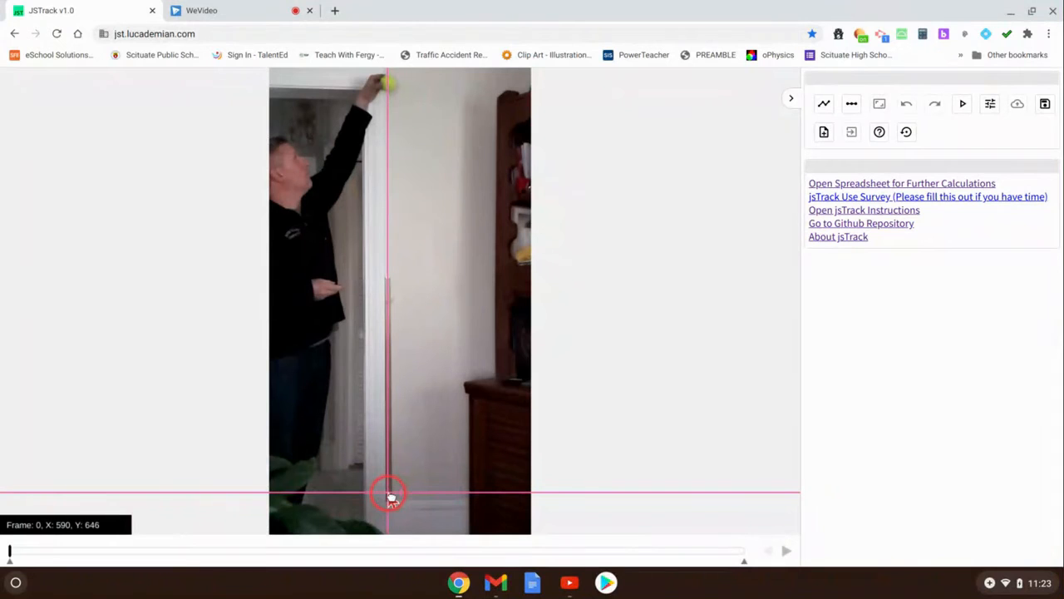
{"action": "left_click_drag", "start_coordinate": [390, 497], "coordinate": [390, 521]}
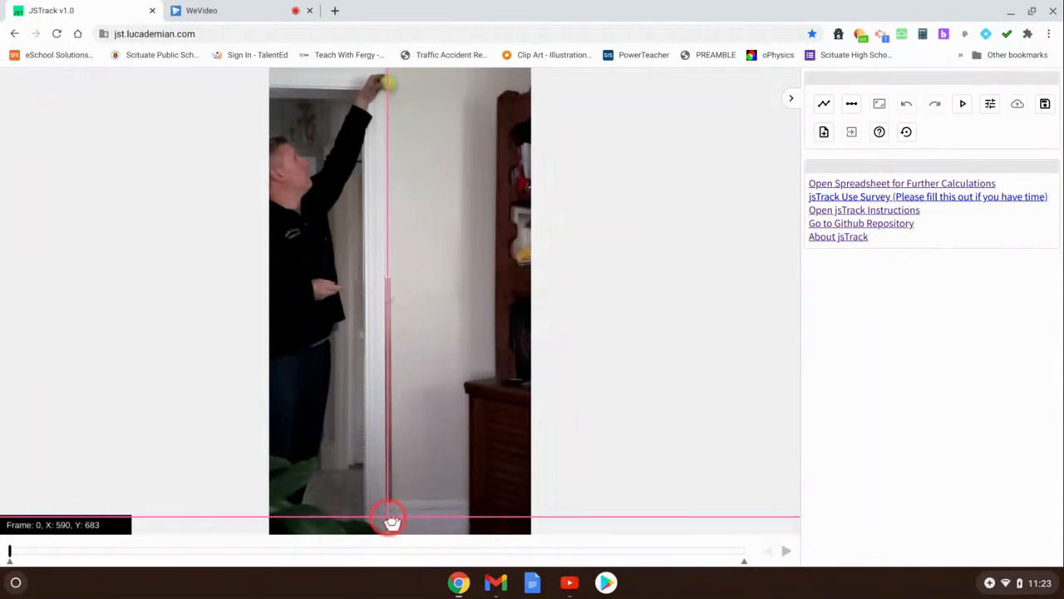
{"action": "left_click_drag", "start_coordinate": [391, 521], "coordinate": [404, 525]}
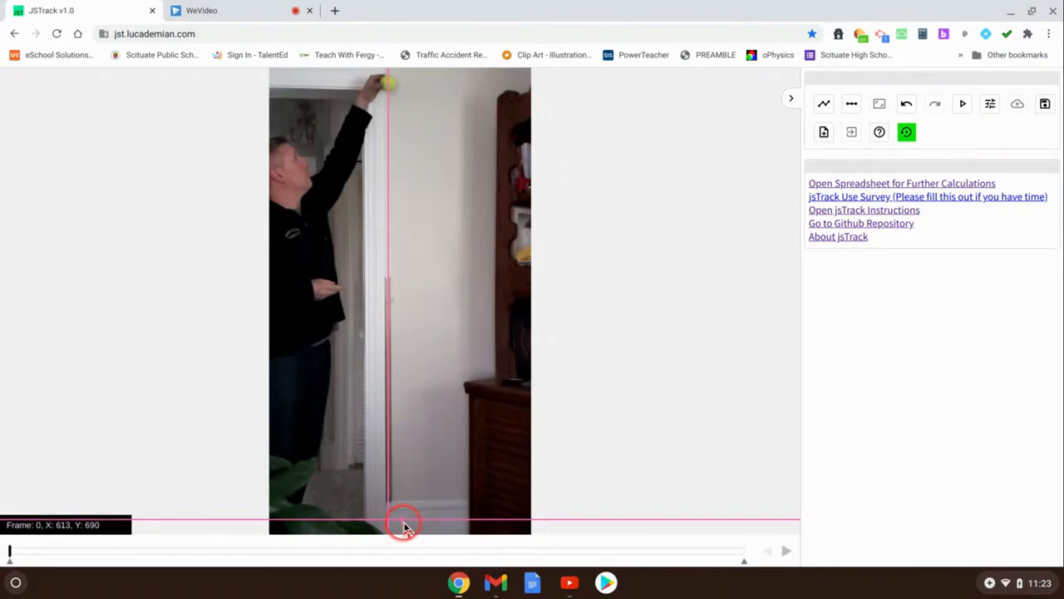
Step: Adjust the axes' rotation until the horizontal axis is level and the vertical axis runs along the metre stick
{"action": "left_click_drag", "start_coordinate": [404, 526], "coordinate": [426, 517]}
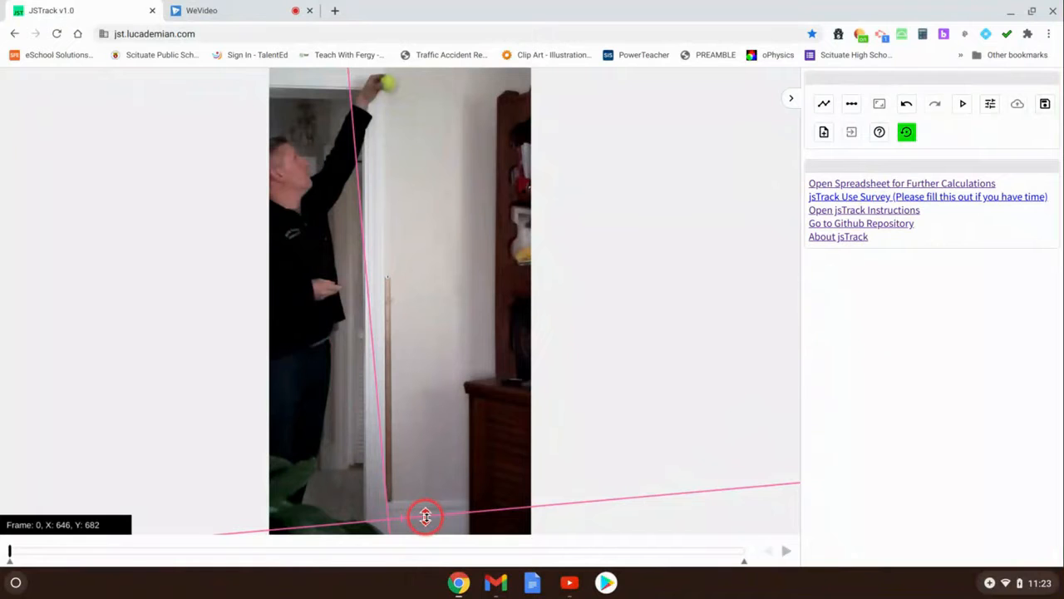
{"action": "left_click_drag", "start_coordinate": [422, 516], "coordinate": [430, 519]}
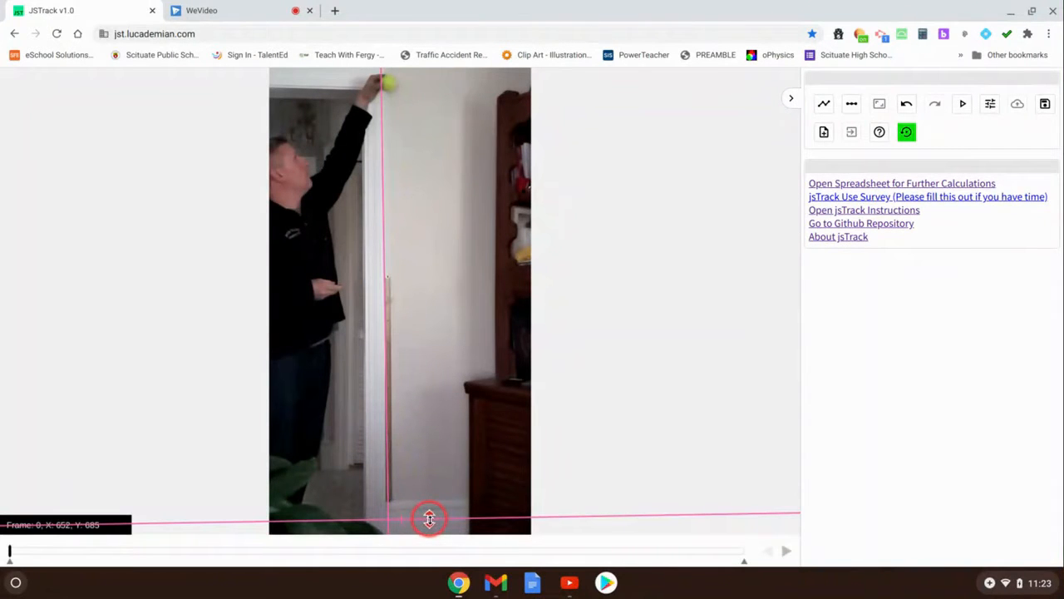
{"action": "left_click_drag", "start_coordinate": [429, 519], "coordinate": [430, 520]}
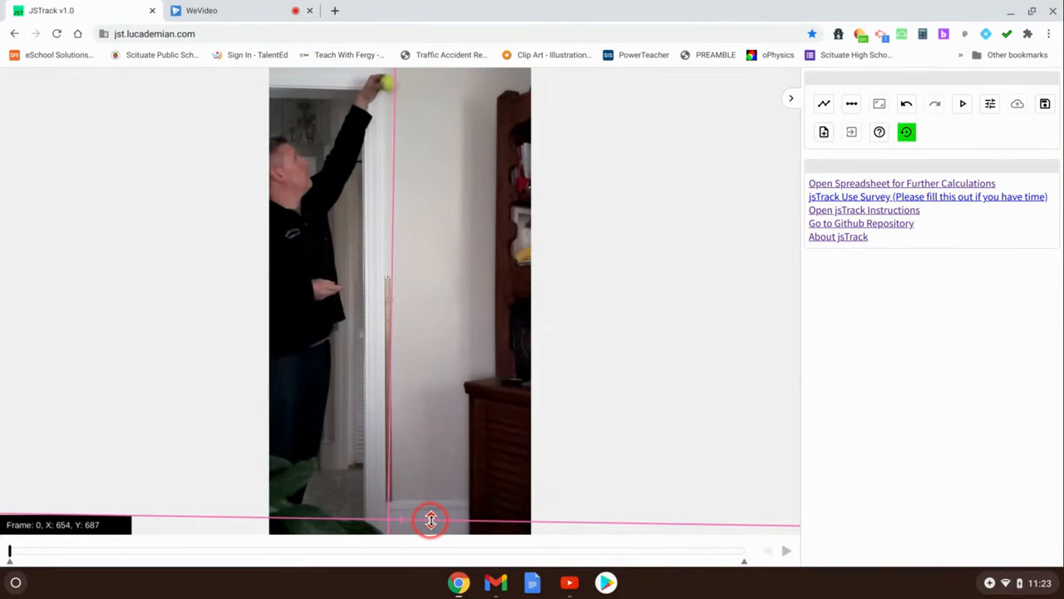
{"action": "left_click_drag", "start_coordinate": [431, 521], "coordinate": [431, 518]}
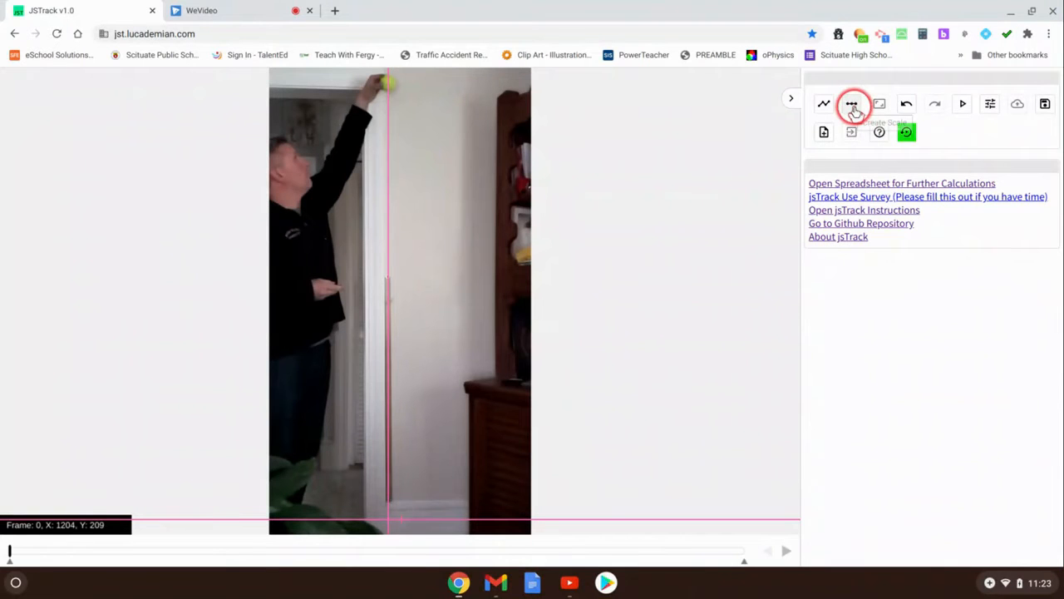
Step: Create a yellow scale beside the metre stick, spanning from its upper to its lower end, with a length of 1 m
{"action": "left_click", "coordinate": [852, 107]}
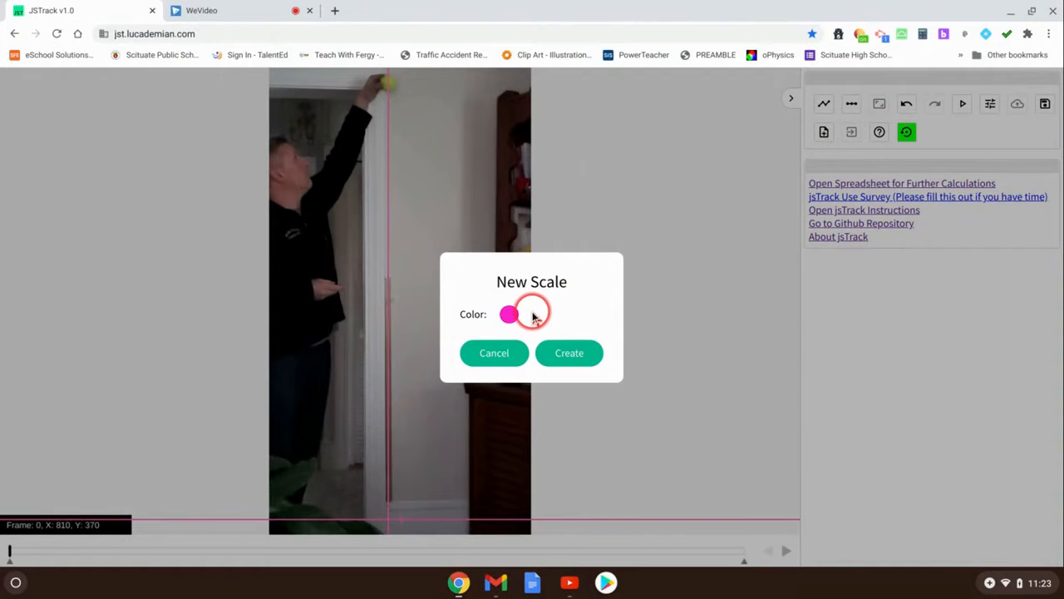
{"action": "left_click", "coordinate": [509, 314]}
{"action": "left_click", "coordinate": [613, 408]}
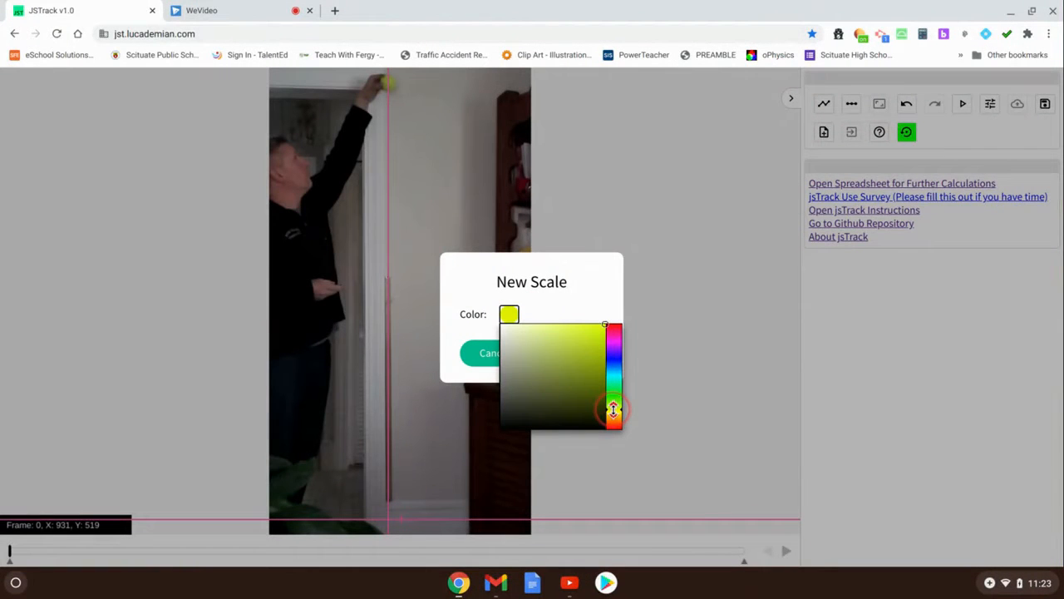
{"action": "left_click", "coordinate": [562, 356]}
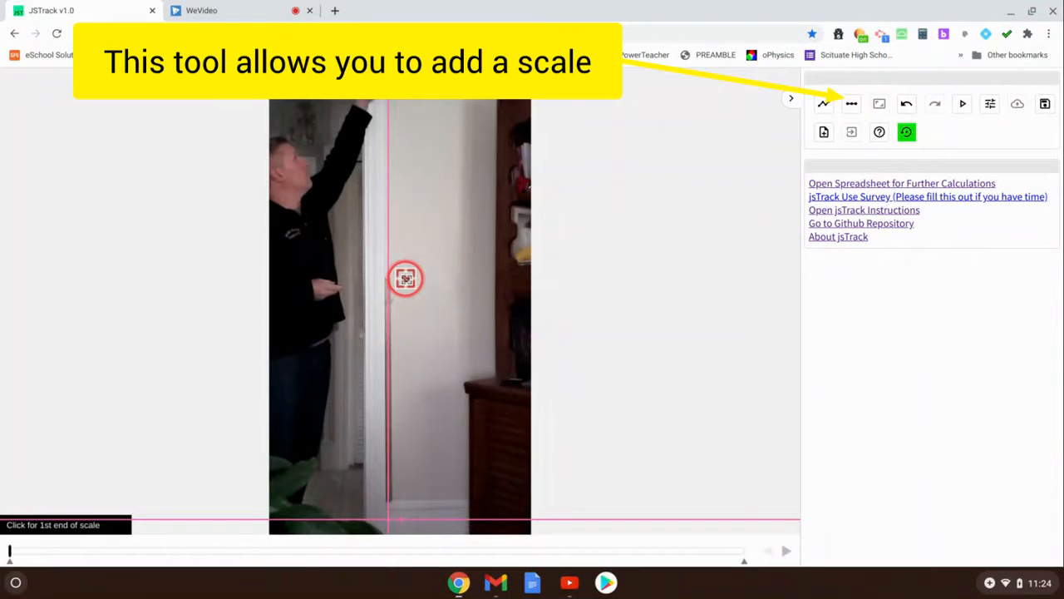
{"action": "left_click", "coordinate": [405, 279]}
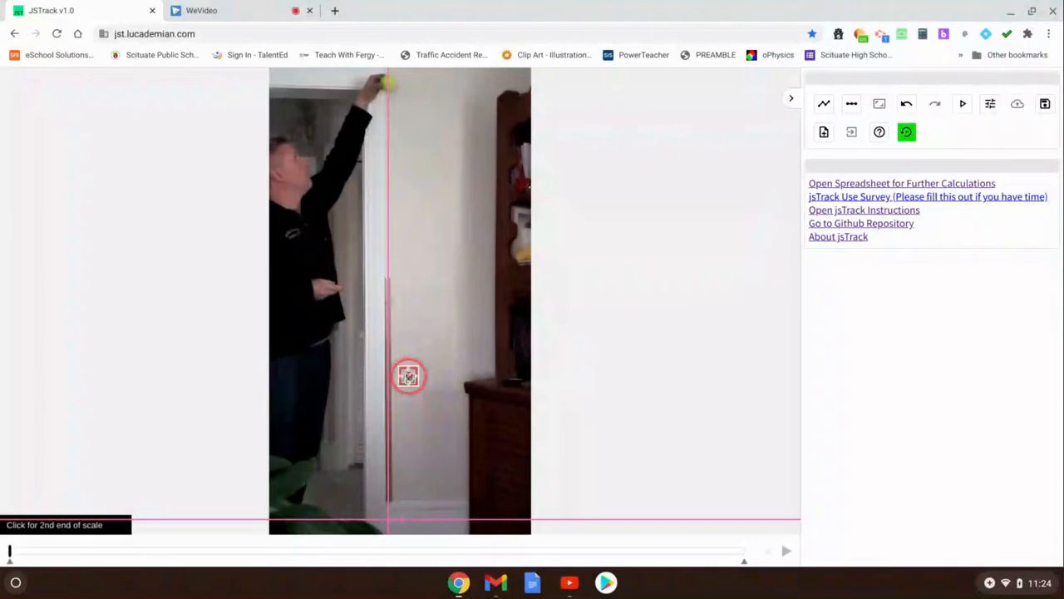
{"action": "left_click", "coordinate": [414, 499]}
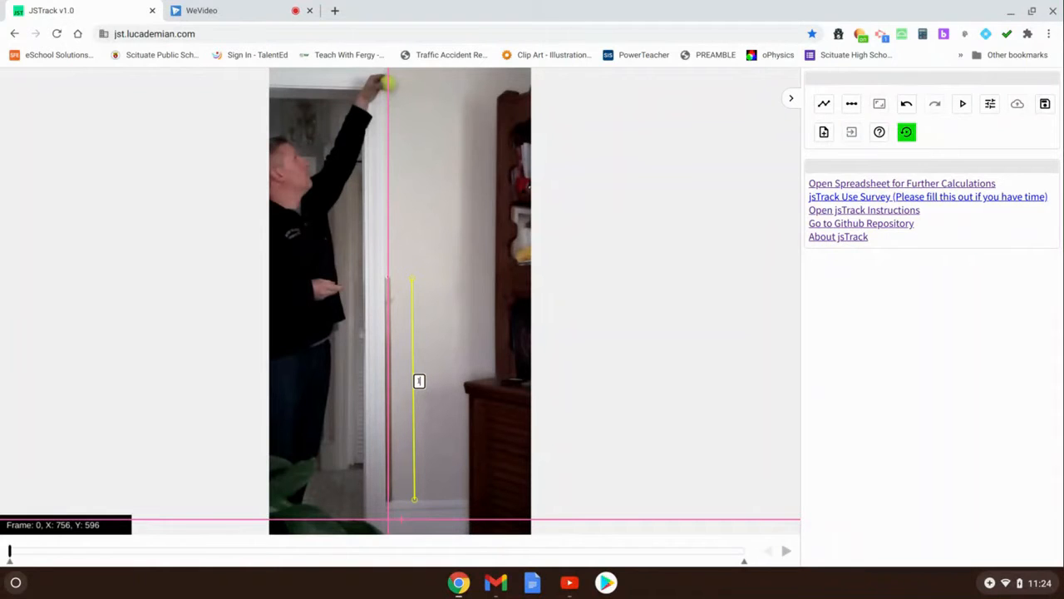
{"action": "left_click", "coordinate": [685, 333]}
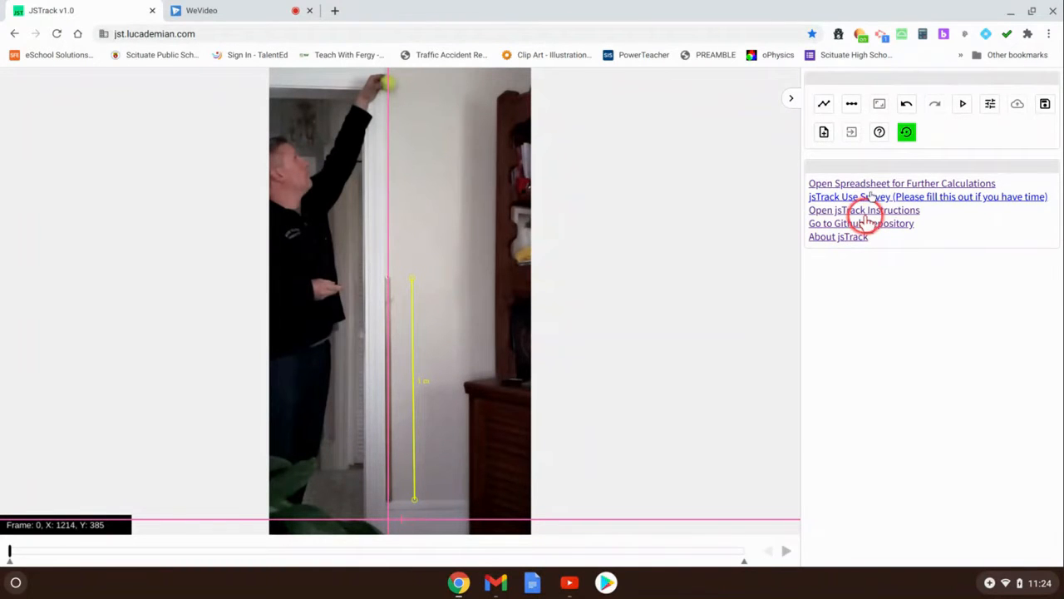
Step: Create a new red track named "Ball"
{"action": "left_click", "coordinate": [823, 103]}
{"action": "left_click", "coordinate": [529, 306]}
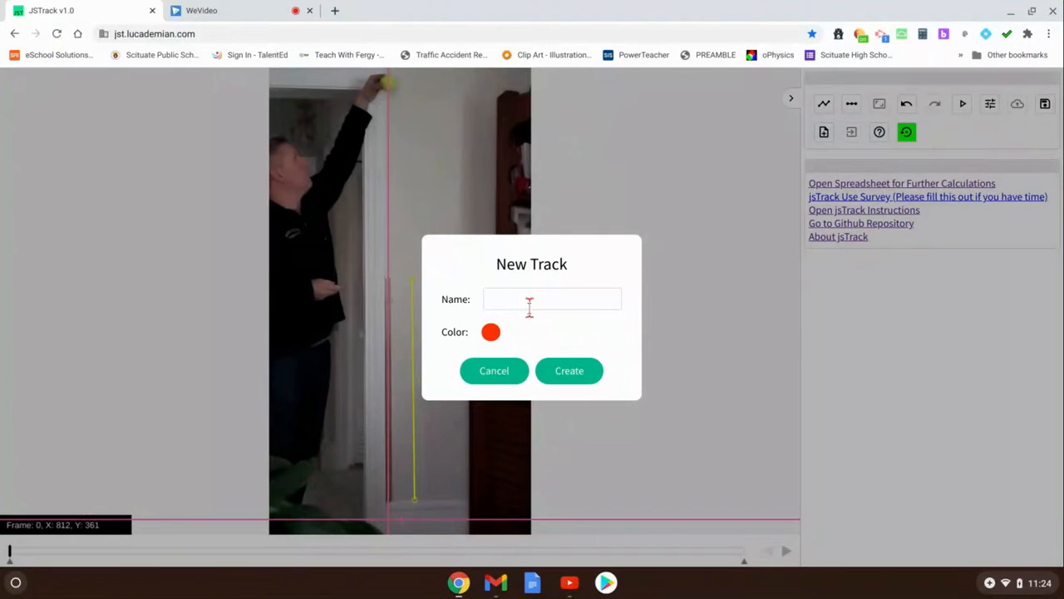
{"action": "type", "text": "Ball"}
{"action": "left_click", "coordinate": [561, 373]}
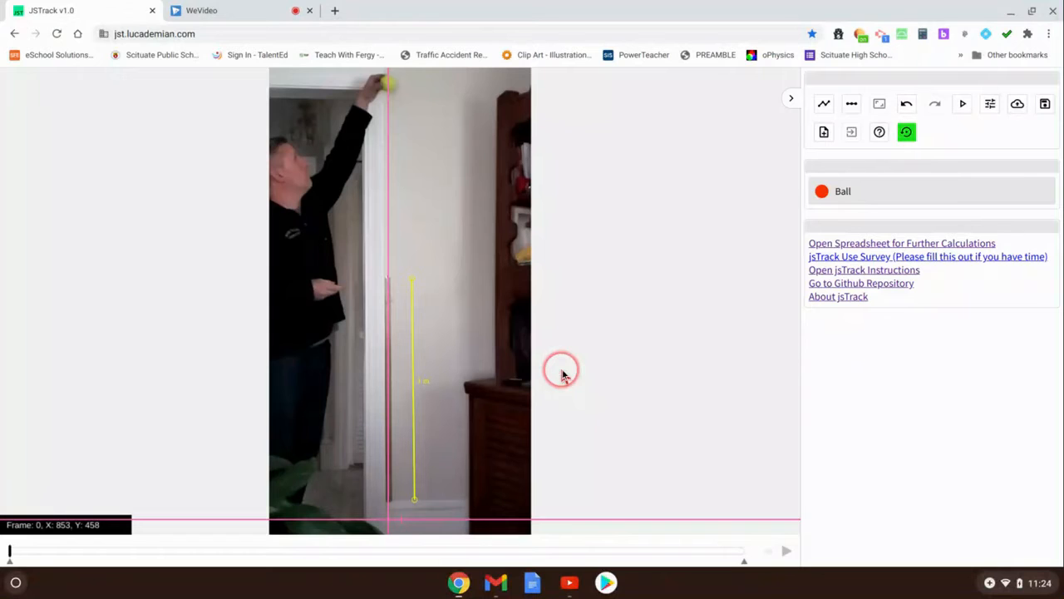
Step: Advance the video to the ball's release at frame 10 and undo the trial marker placed on the ball's lower edge
{"action": "left_click", "coordinate": [386, 93]}
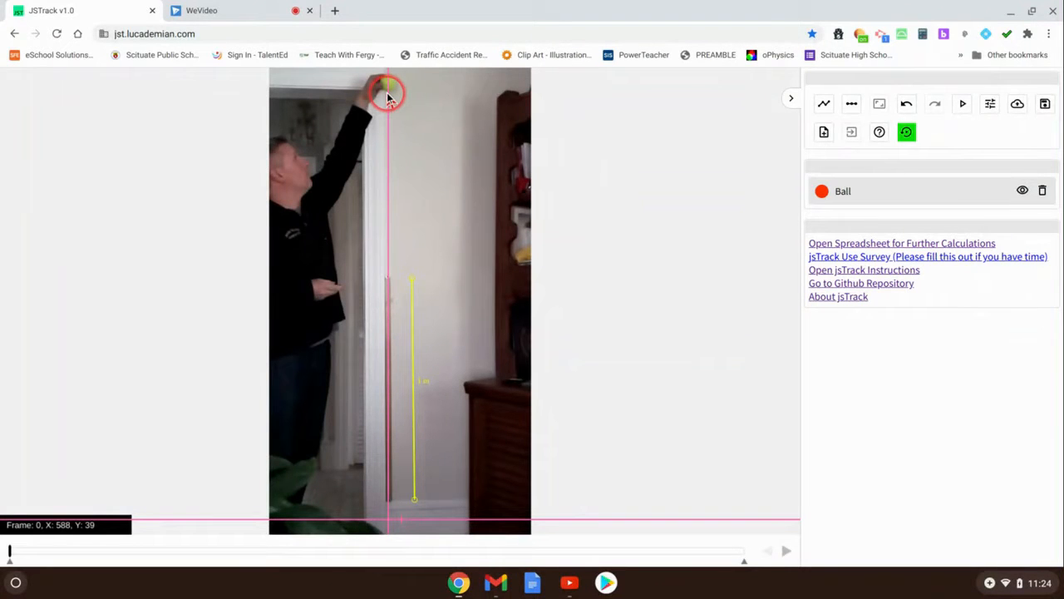
{"action": "left_click", "coordinate": [785, 552]}
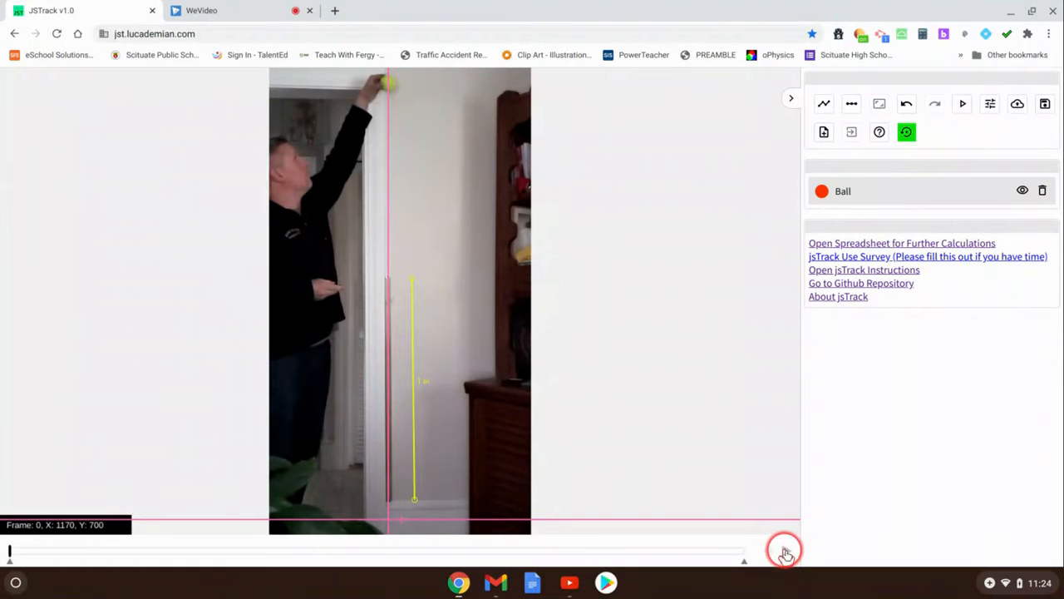
{"action": "left_click", "coordinate": [786, 552]}
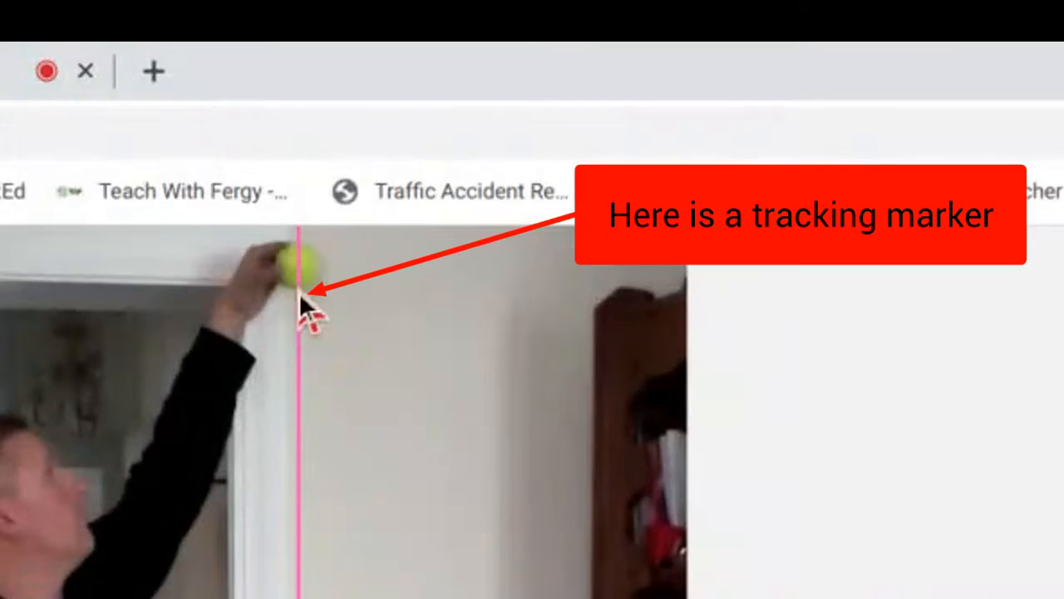
{"action": "left_click", "coordinate": [387, 92]}
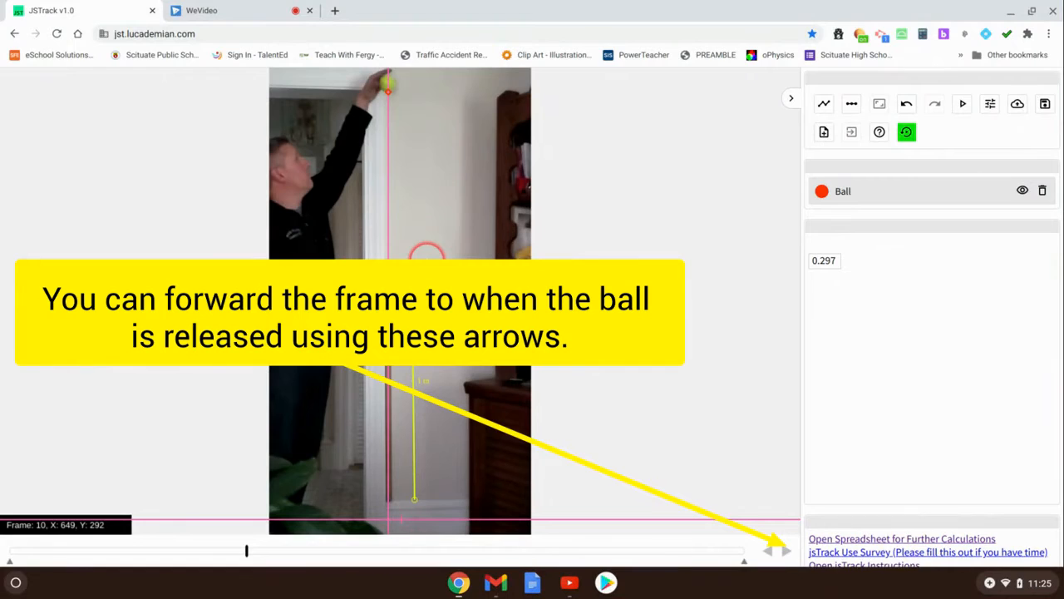
{"action": "left_click", "coordinate": [907, 106]}
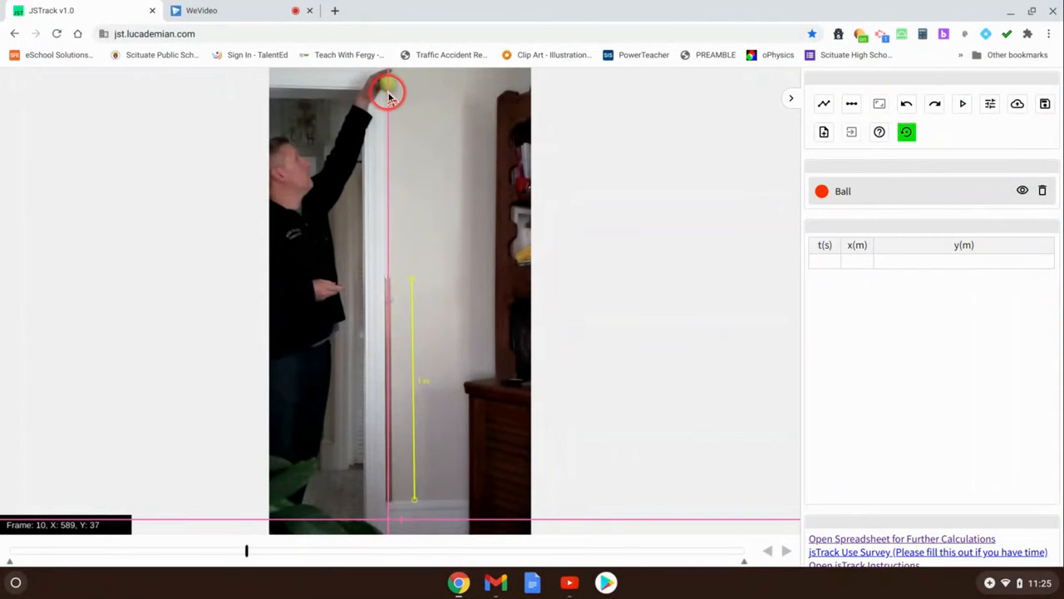
Step: Mark the falling ball's lower edge on the Ball track in every frame from 10 through 27
{"action": "left_click", "coordinate": [389, 98]}
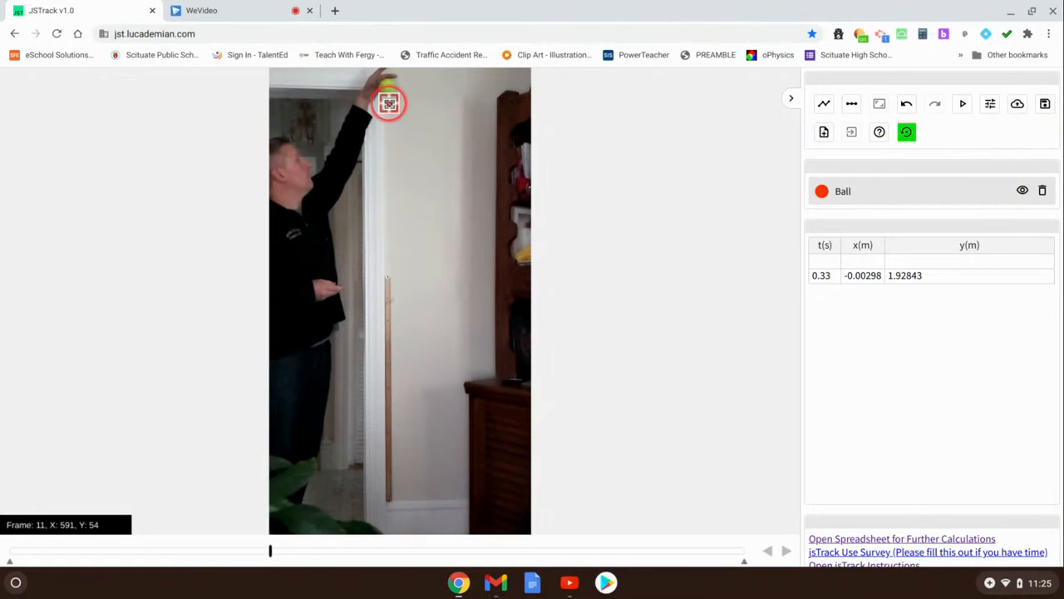
{"action": "key", "text": "Escape"}
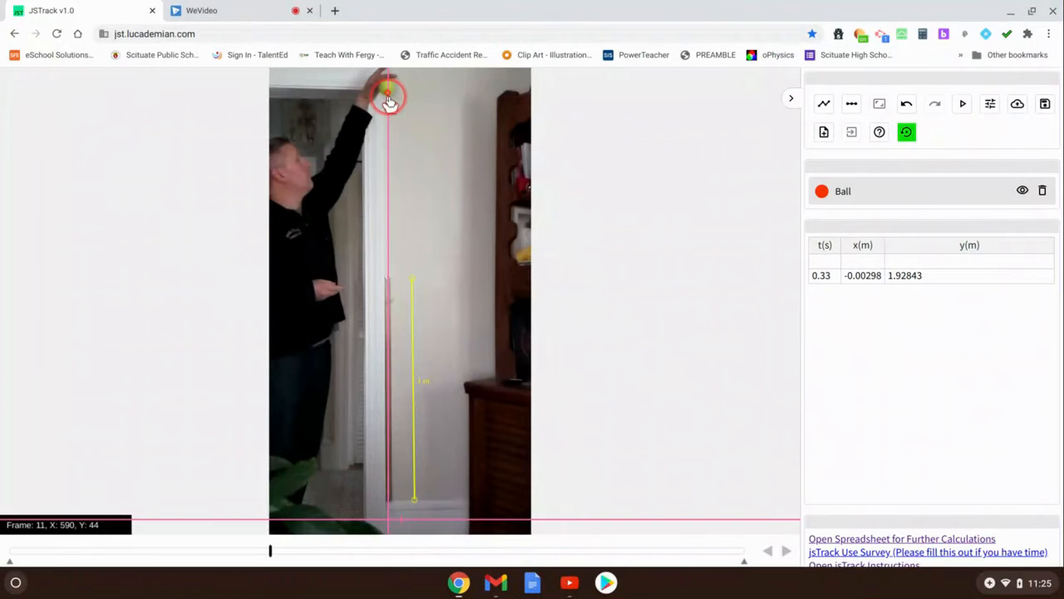
{"action": "left_click", "coordinate": [388, 101]}
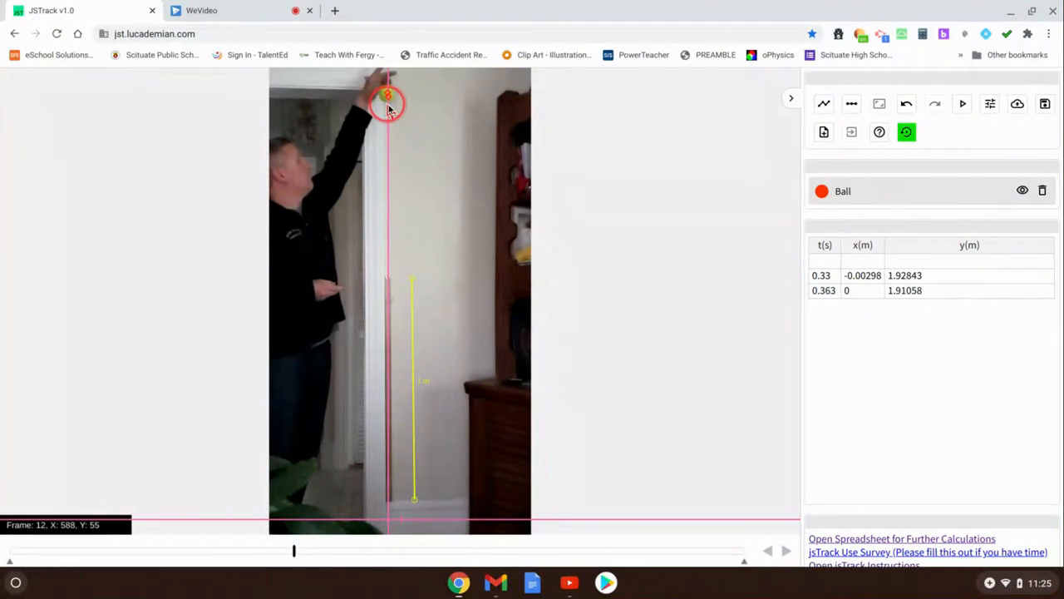
{"action": "key", "text": "shift"}
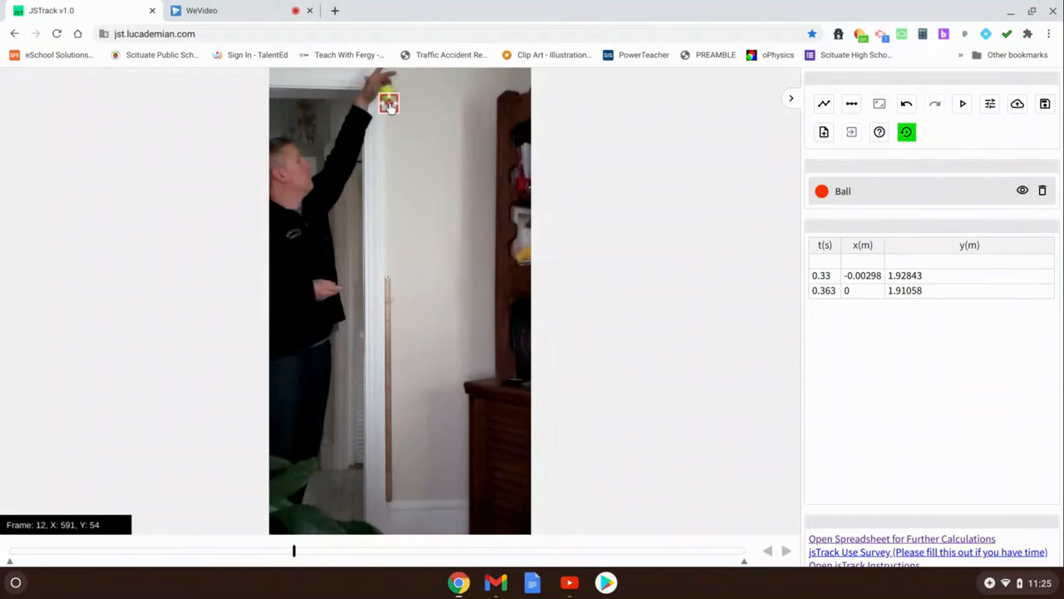
{"action": "left_click", "coordinate": [389, 107]}
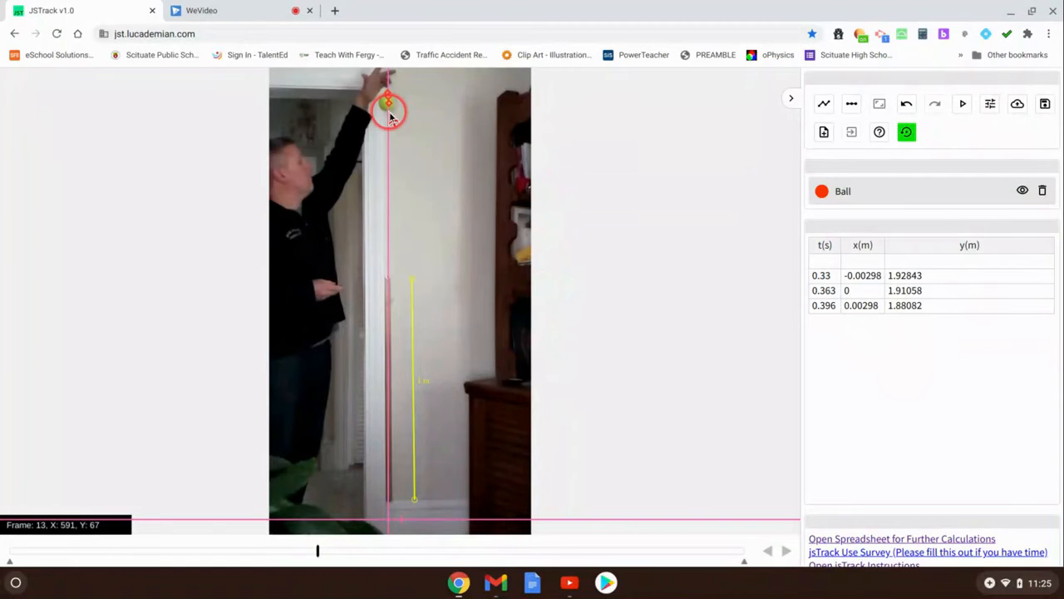
{"action": "left_click", "coordinate": [389, 117]}
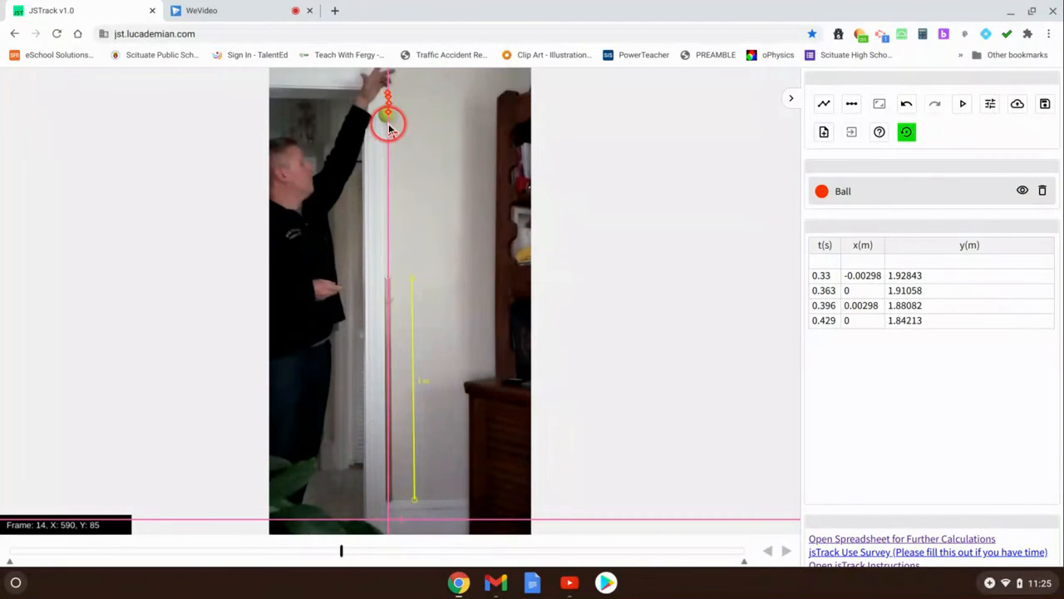
{"action": "left_click", "coordinate": [390, 129]}
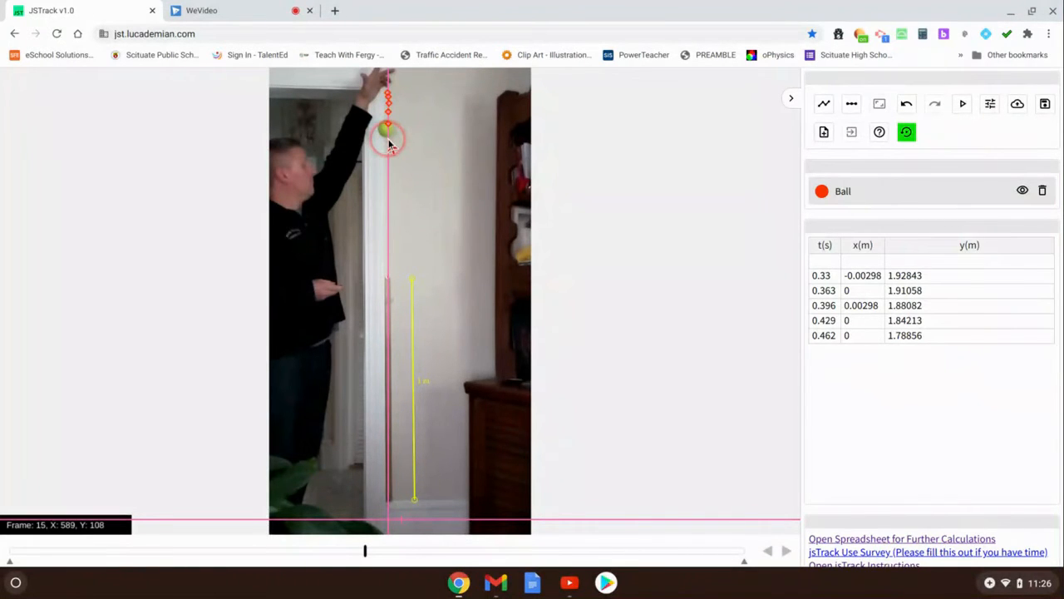
{"action": "left_click", "coordinate": [387, 139]}
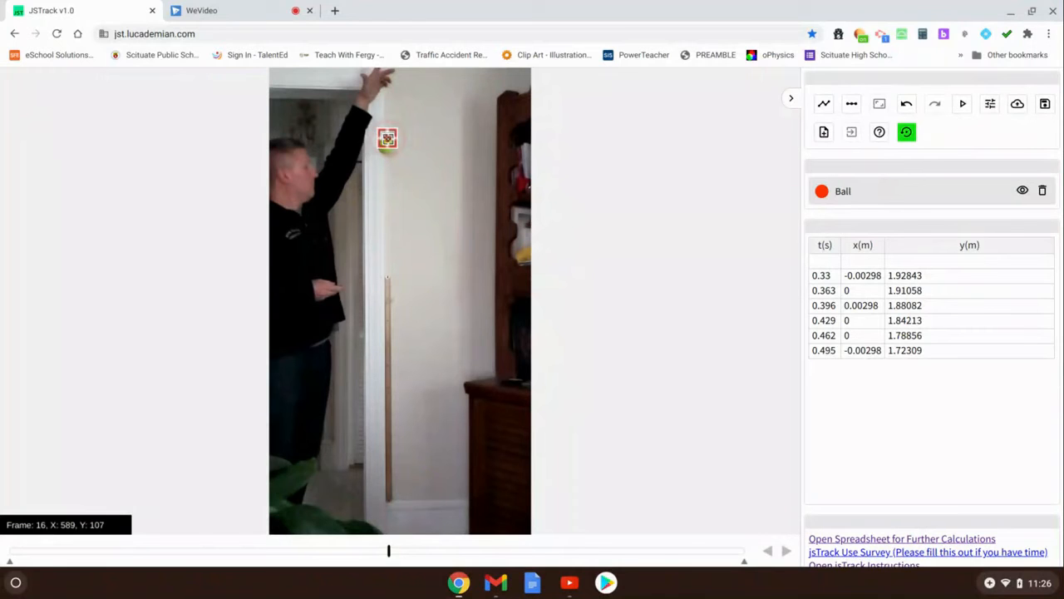
{"action": "left_click", "coordinate": [388, 138]}
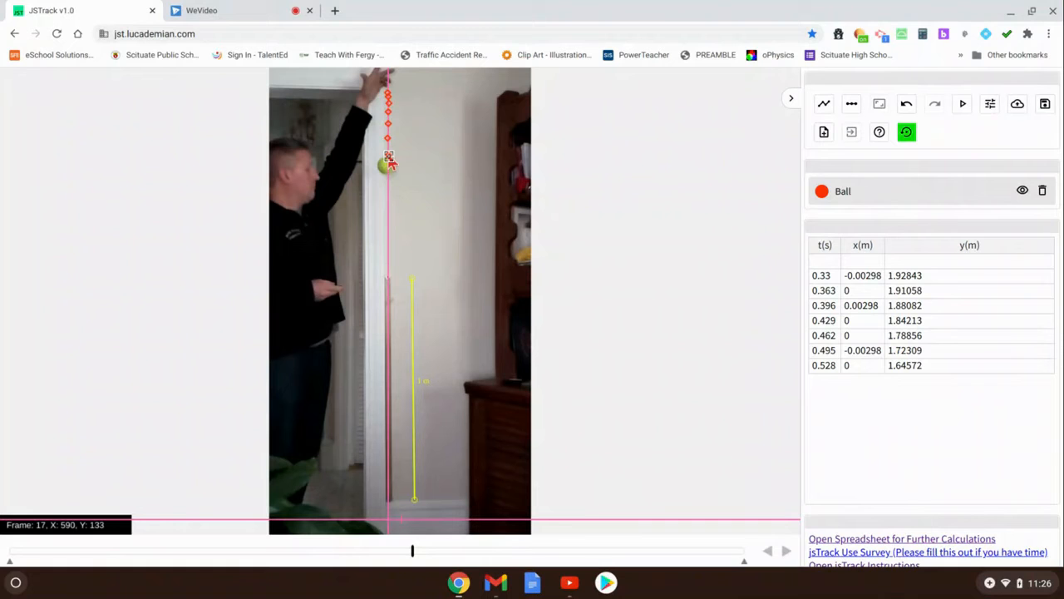
{"action": "left_click", "coordinate": [389, 159]}
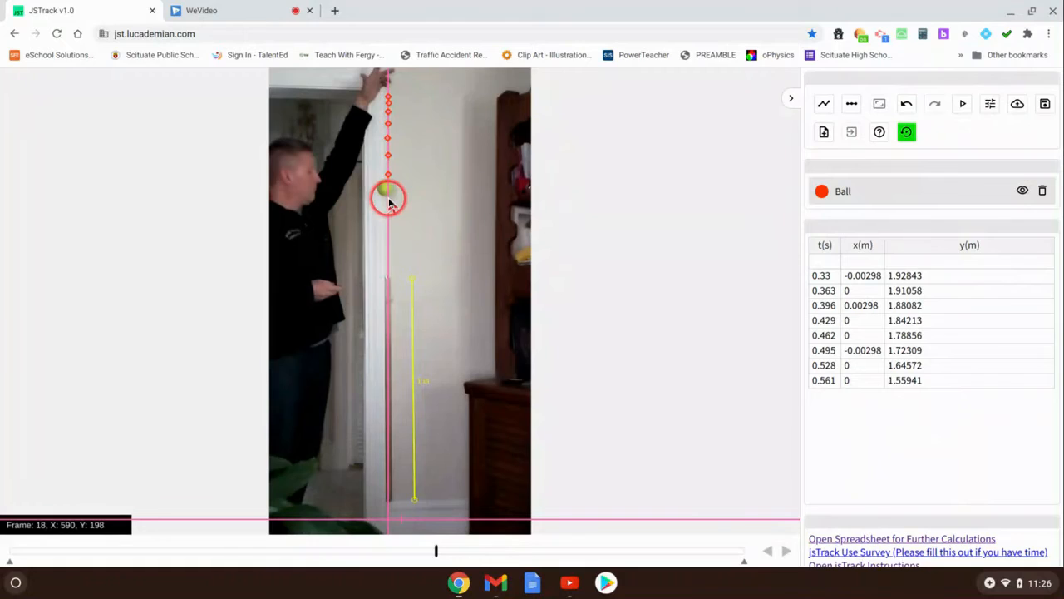
{"action": "left_click", "coordinate": [388, 198]}
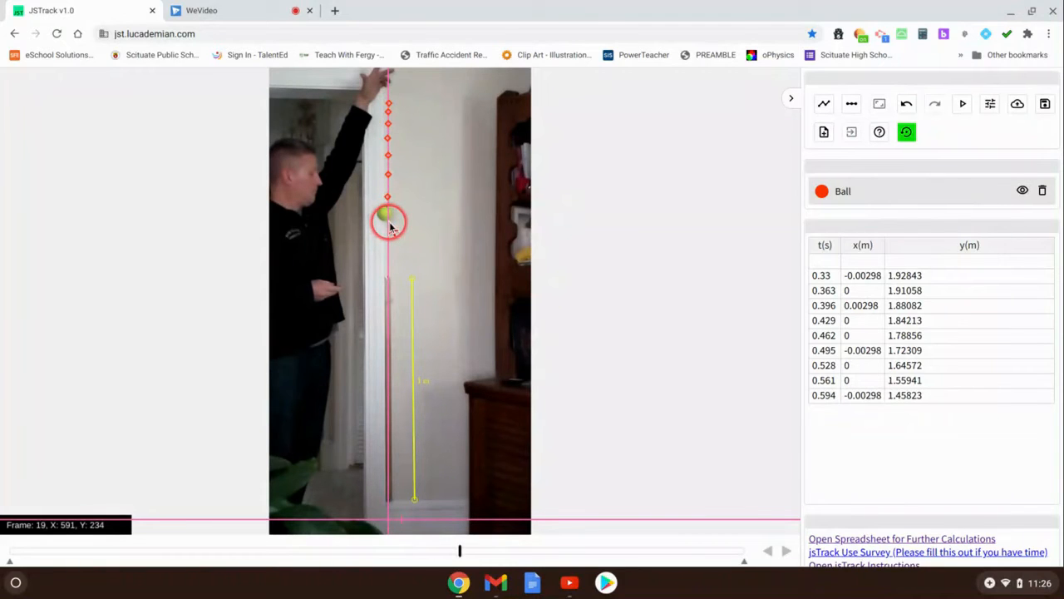
{"action": "left_click", "coordinate": [390, 226]}
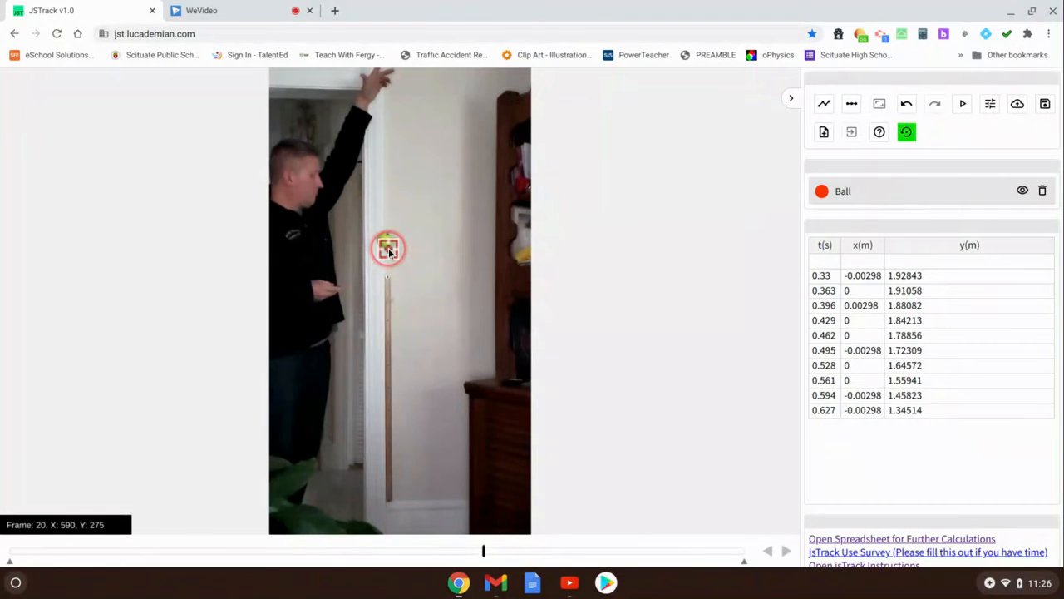
{"action": "left_click", "coordinate": [388, 249]}
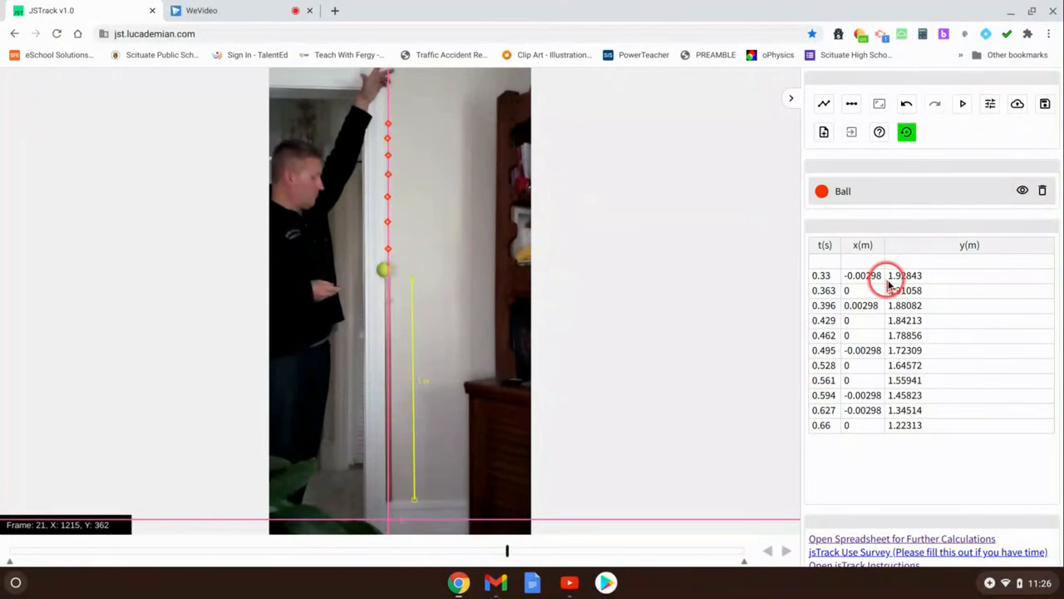
{"action": "left_click", "coordinate": [387, 278]}
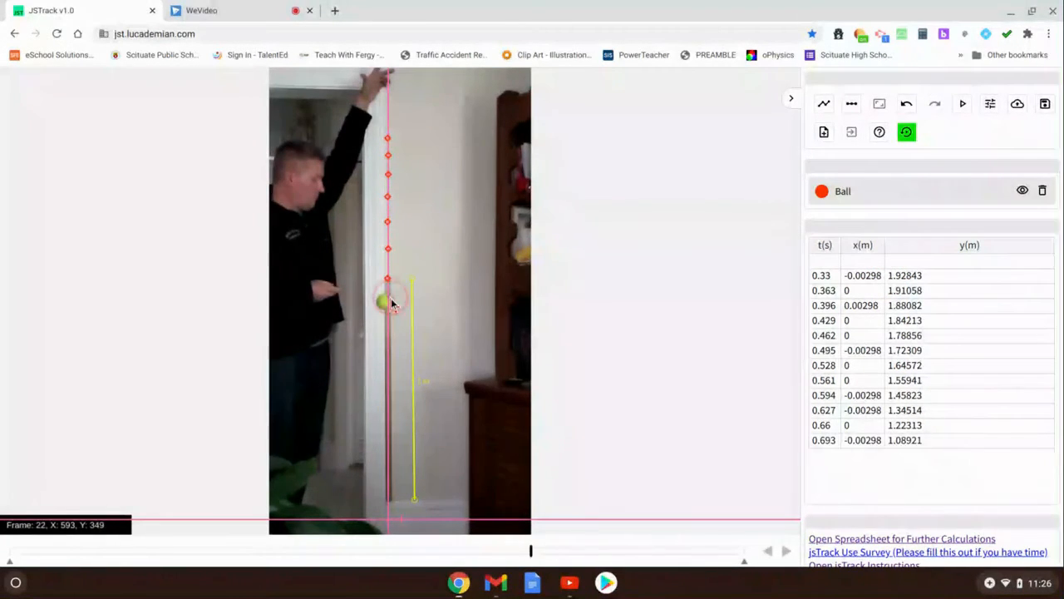
{"action": "left_click", "coordinate": [387, 311]}
{"action": "left_click", "coordinate": [387, 346]}
{"action": "left_click", "coordinate": [388, 383]}
{"action": "left_click", "coordinate": [388, 422]}
{"action": "left_click", "coordinate": [388, 468]}
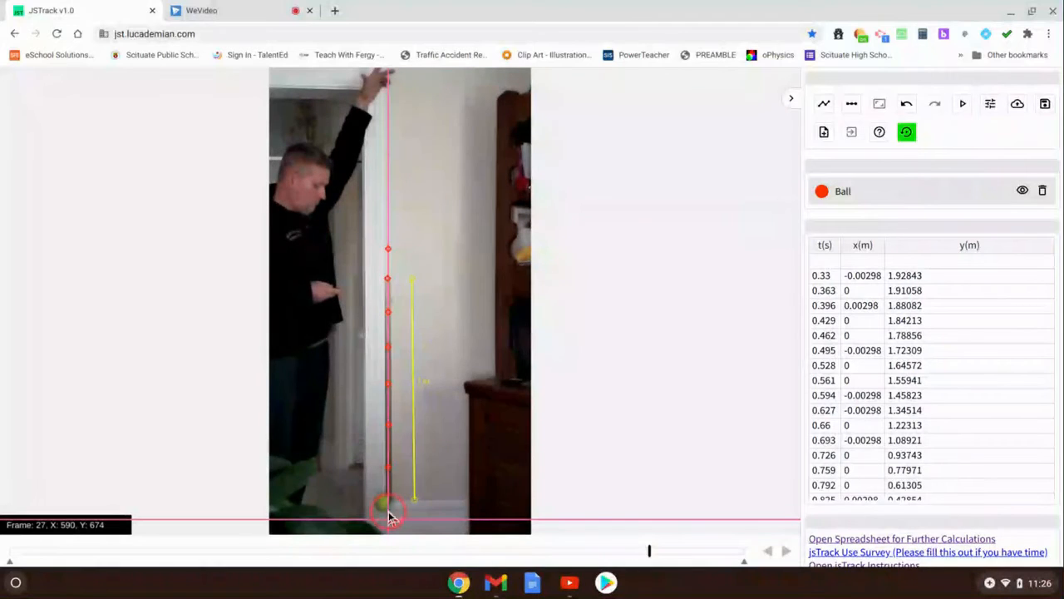
{"action": "left_click", "coordinate": [388, 510]}
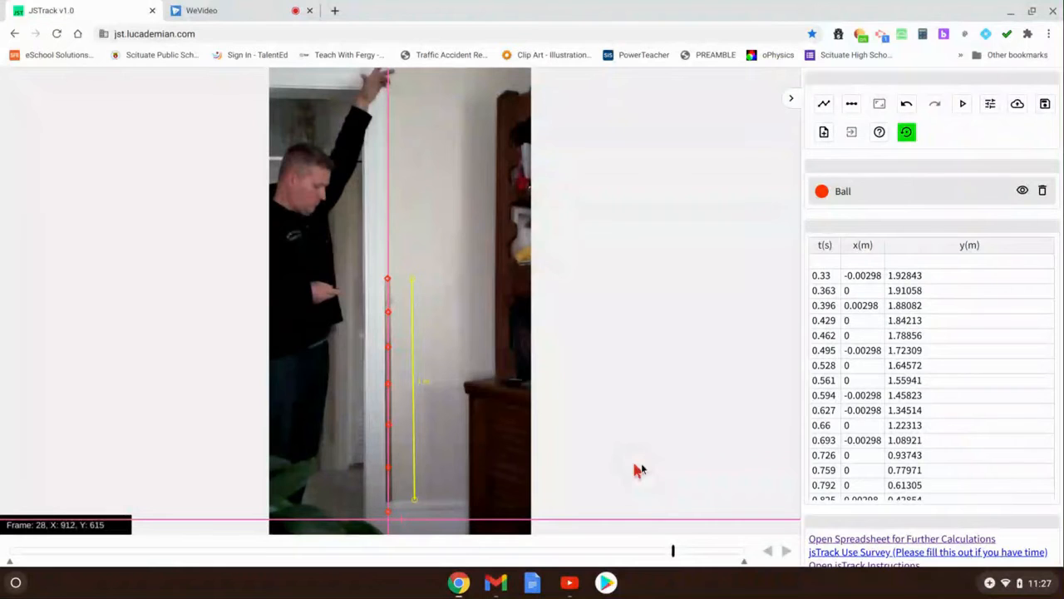
Step: Select and copy all rows of the Ball track's data table, and open the JSTrack Calculations spreadsheet in Google Sheets
{"action": "left_click", "coordinate": [821, 276]}
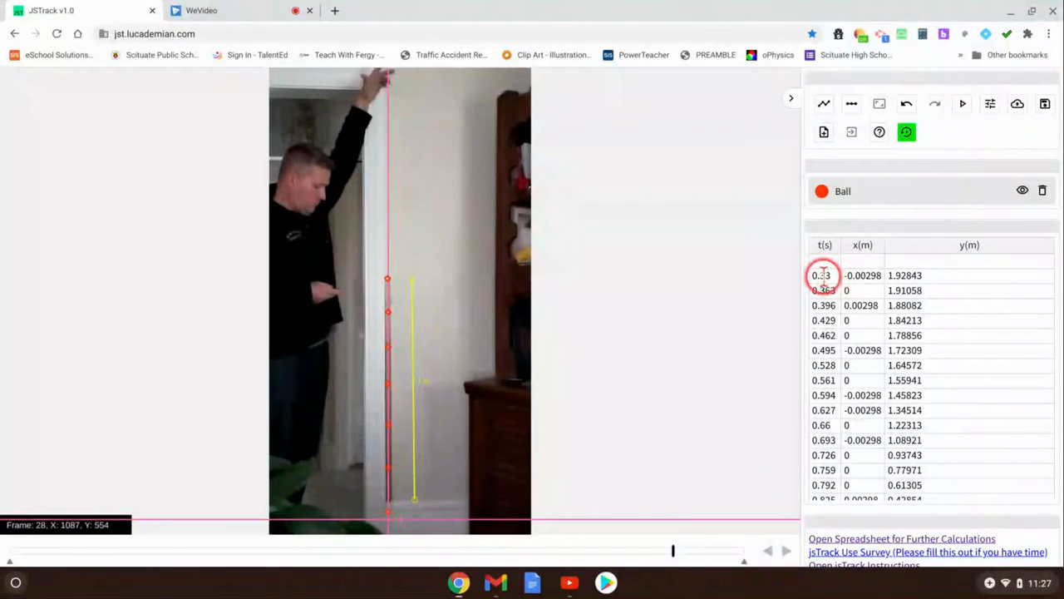
{"action": "left_click_drag", "start_coordinate": [823, 278], "coordinate": [1004, 480]}
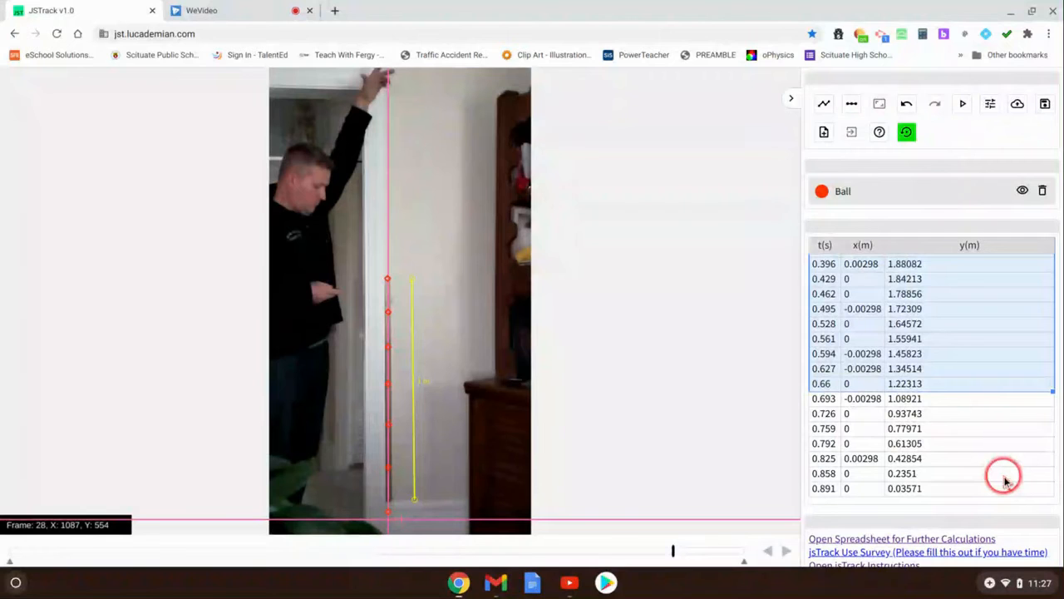
{"action": "left_click_drag", "start_coordinate": [1004, 480], "coordinate": [913, 539]}
{"action": "left_click", "coordinate": [913, 539]}
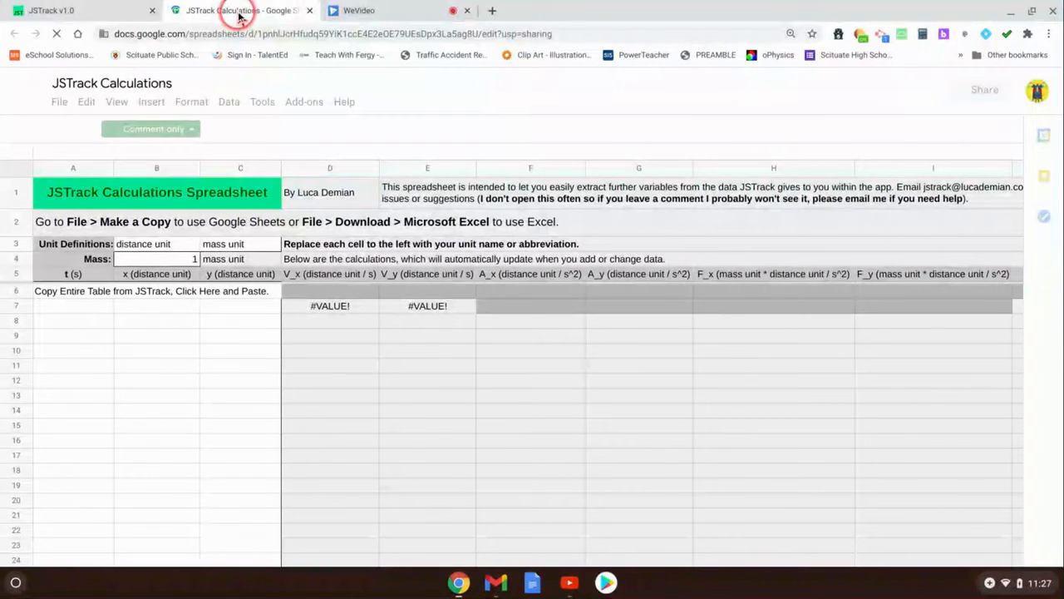
Step: Dismiss the account notice, copy the spreadsheet as "Ball Drop Demo - Video Analysis", and paste the tracking data starting at cell A7
{"action": "left_click", "coordinate": [446, 111]}
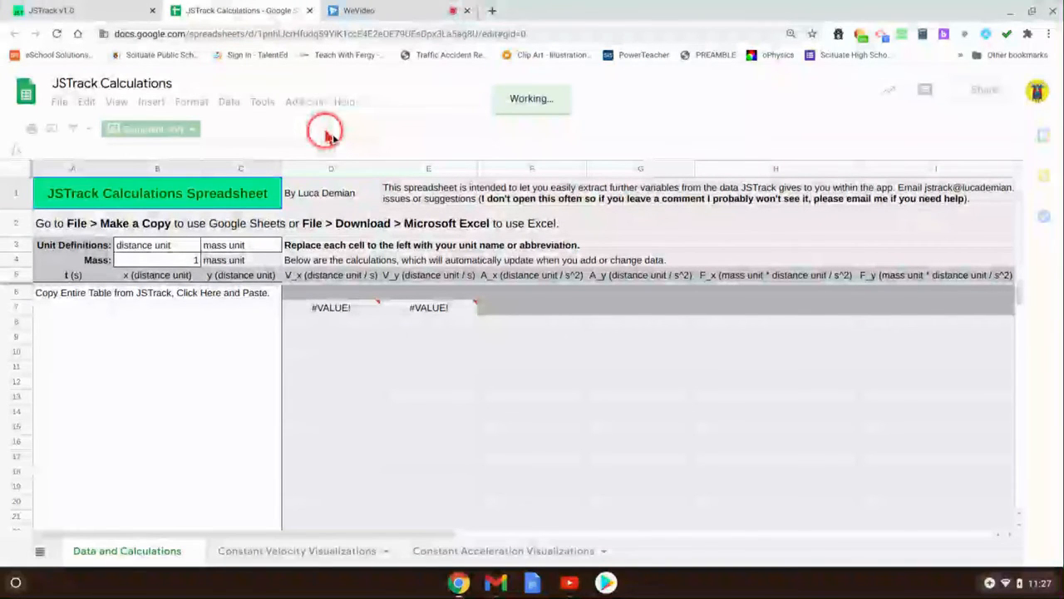
{"action": "left_click", "coordinate": [1007, 241]}
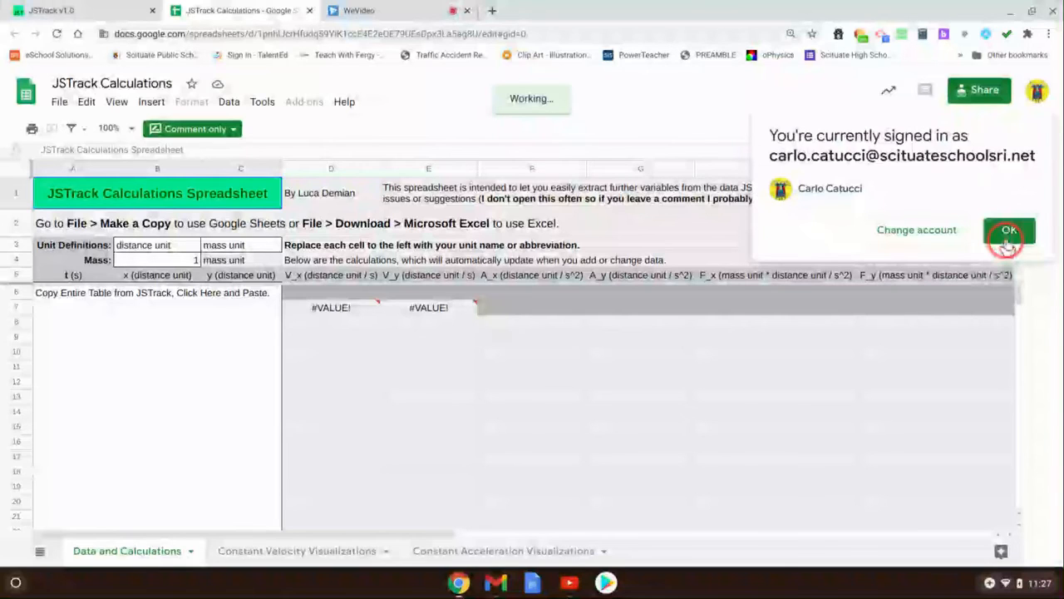
{"action": "left_click", "coordinate": [1007, 240]}
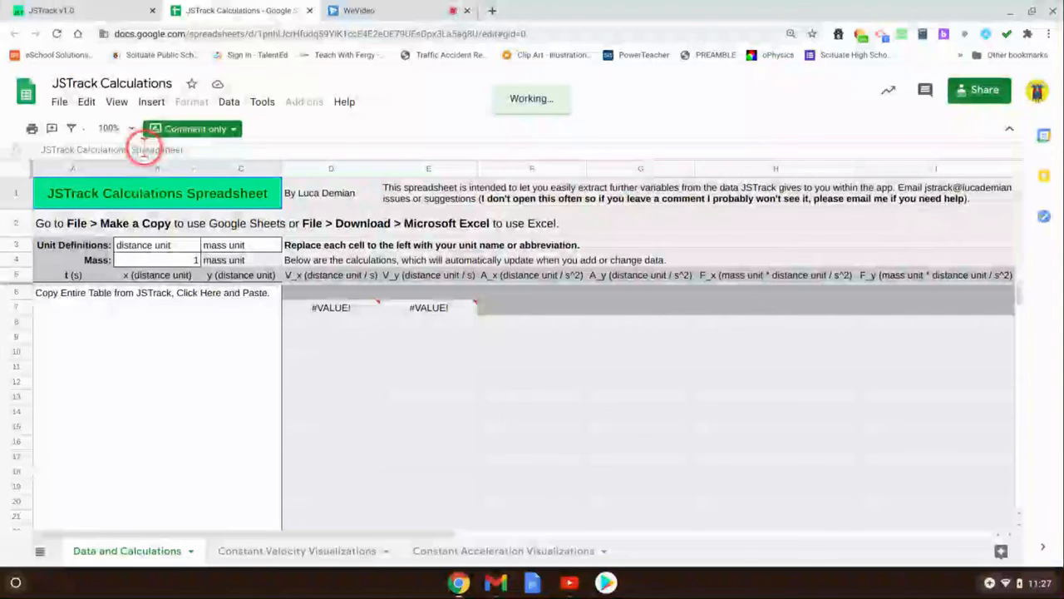
{"action": "left_click", "coordinate": [59, 102]}
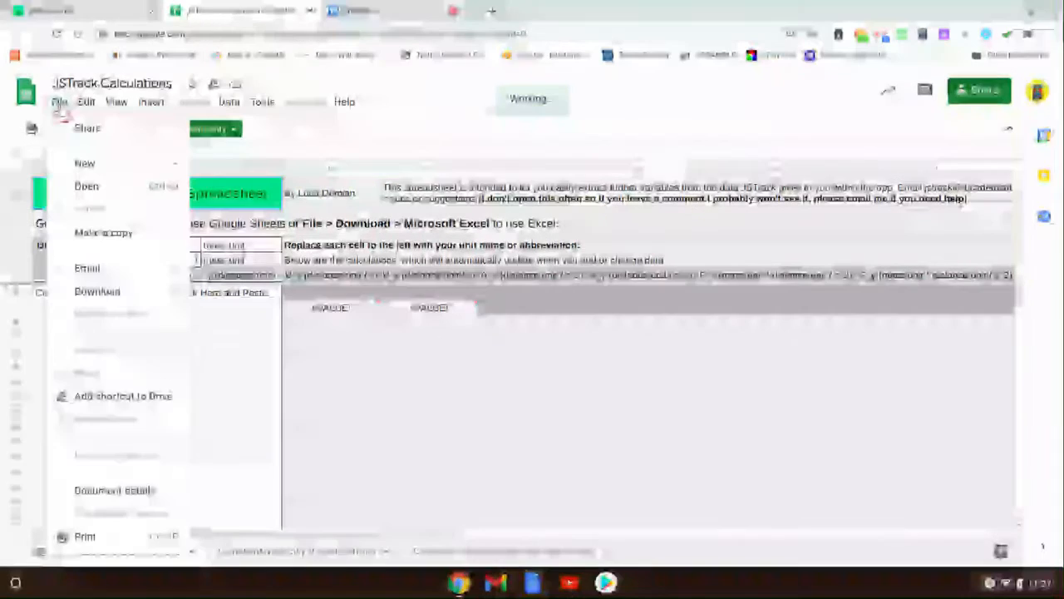
{"action": "left_click", "coordinate": [123, 232]}
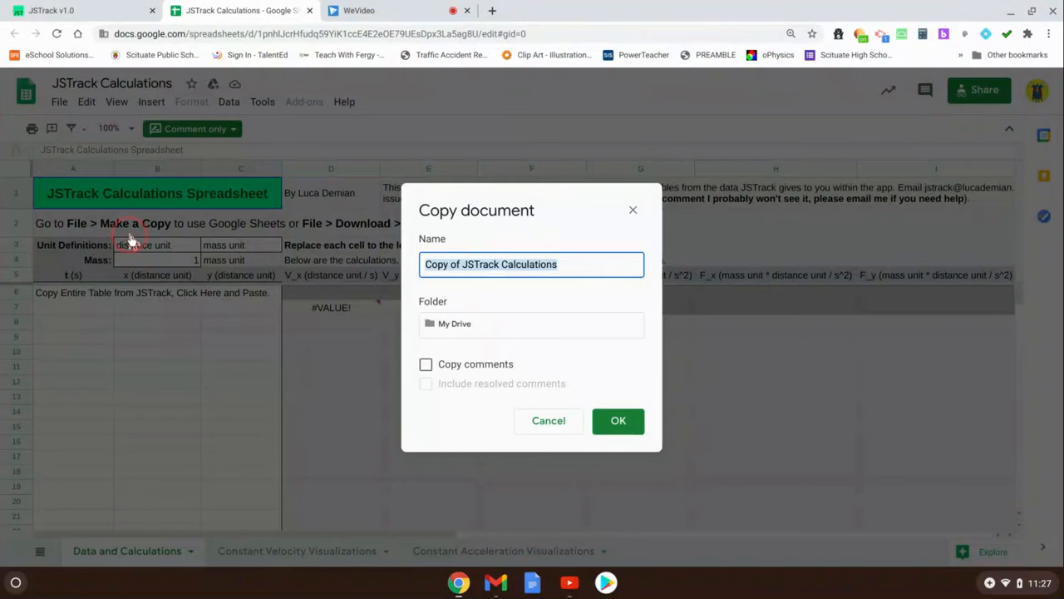
{"action": "left_click", "coordinate": [579, 328]}
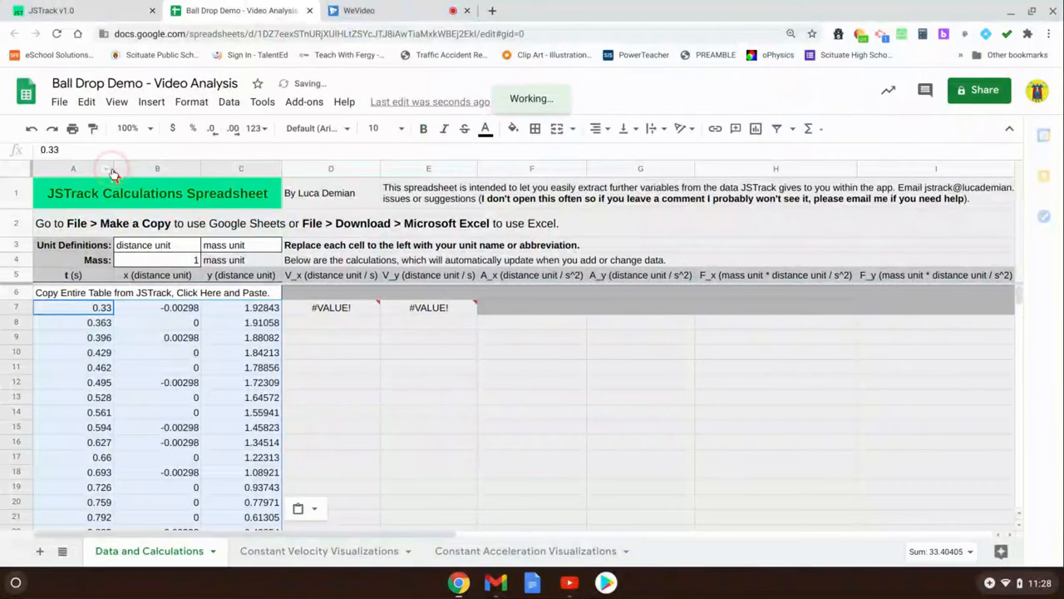
Step: Examine the pasted position data and the velocity, acceleration and force columns calculated from it
{"action": "left_click", "coordinate": [364, 419]}
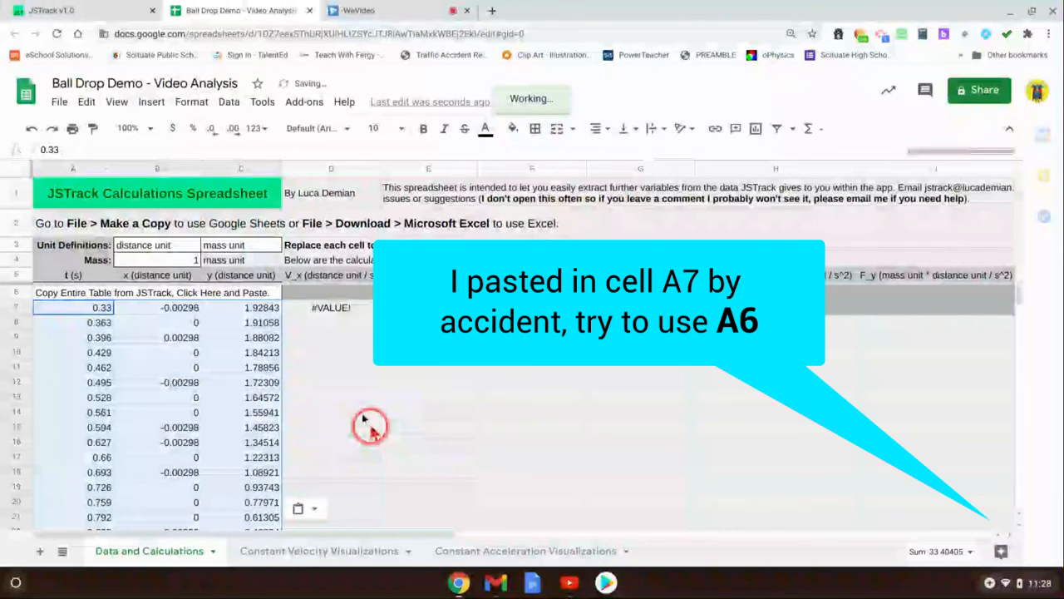
{"action": "left_click", "coordinate": [146, 414]}
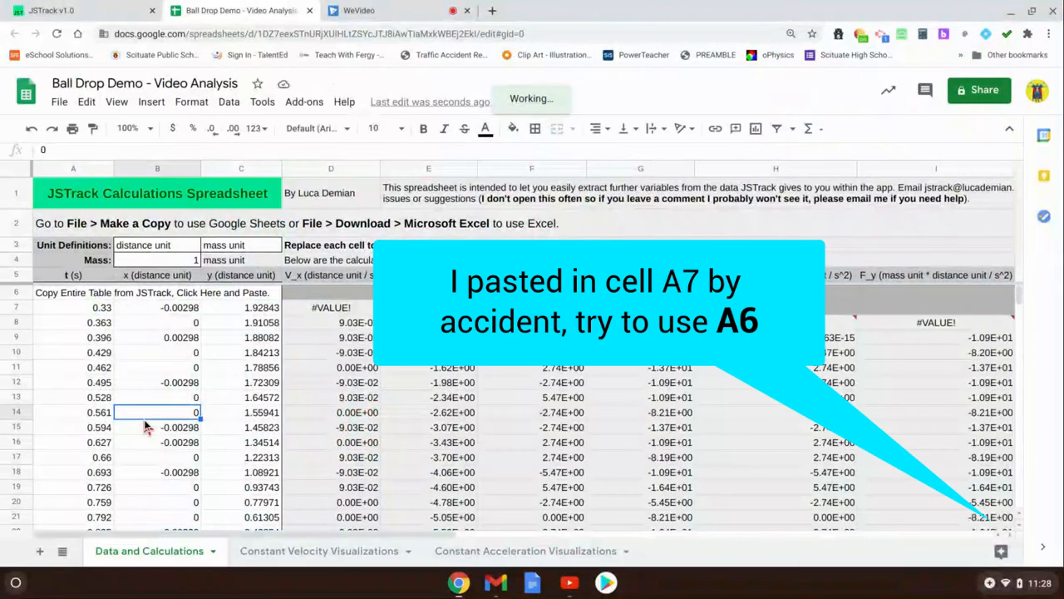
{"action": "left_click", "coordinate": [669, 444]}
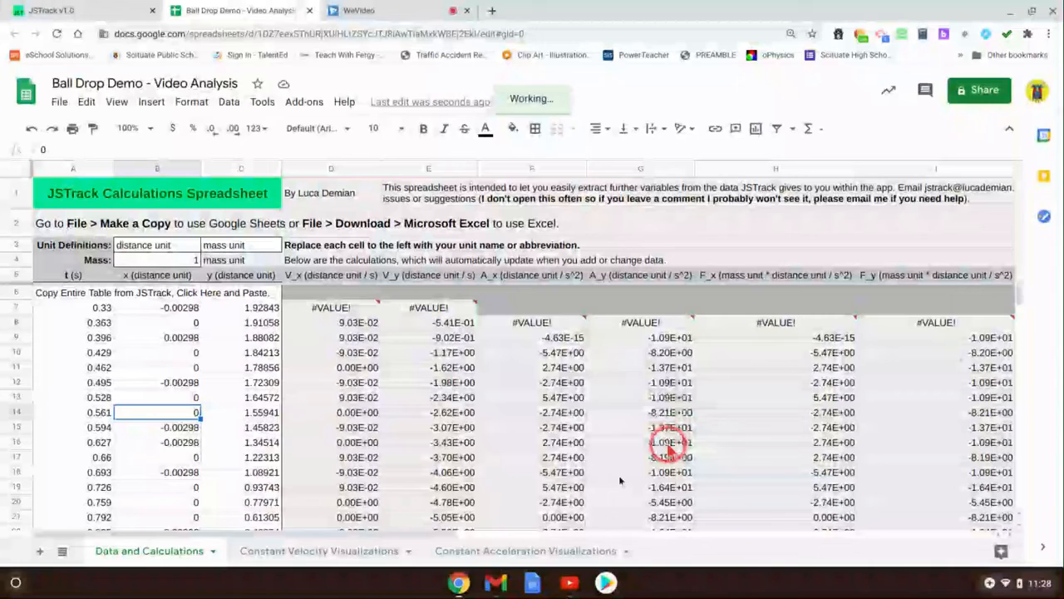
Step: Review the position and velocity graphs with their linear trendlines on the Constant Velocity Visualizations sheet
{"action": "left_click", "coordinate": [360, 552]}
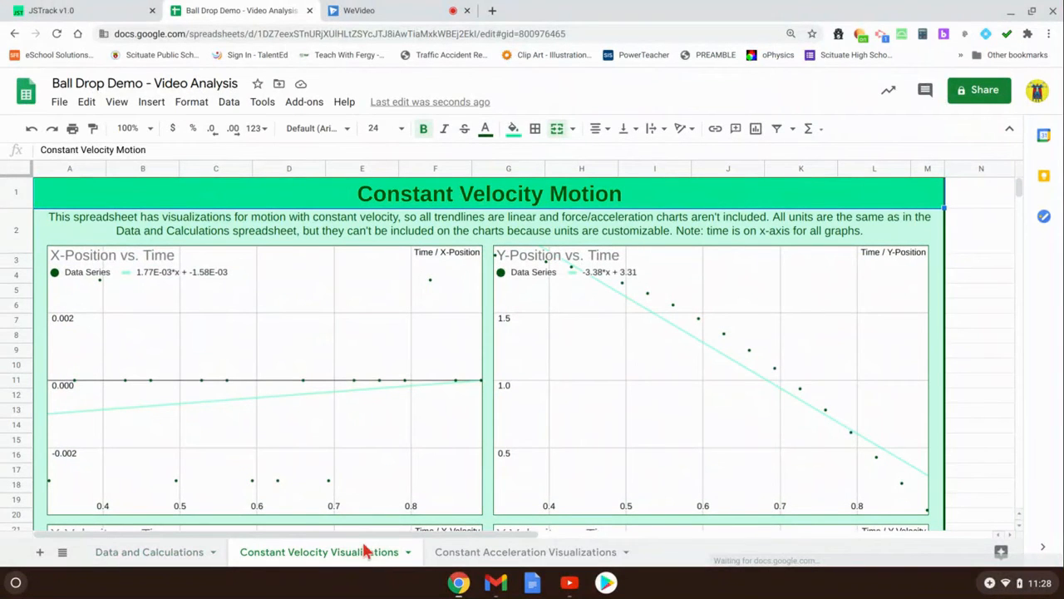
{"action": "left_click", "coordinate": [657, 320]}
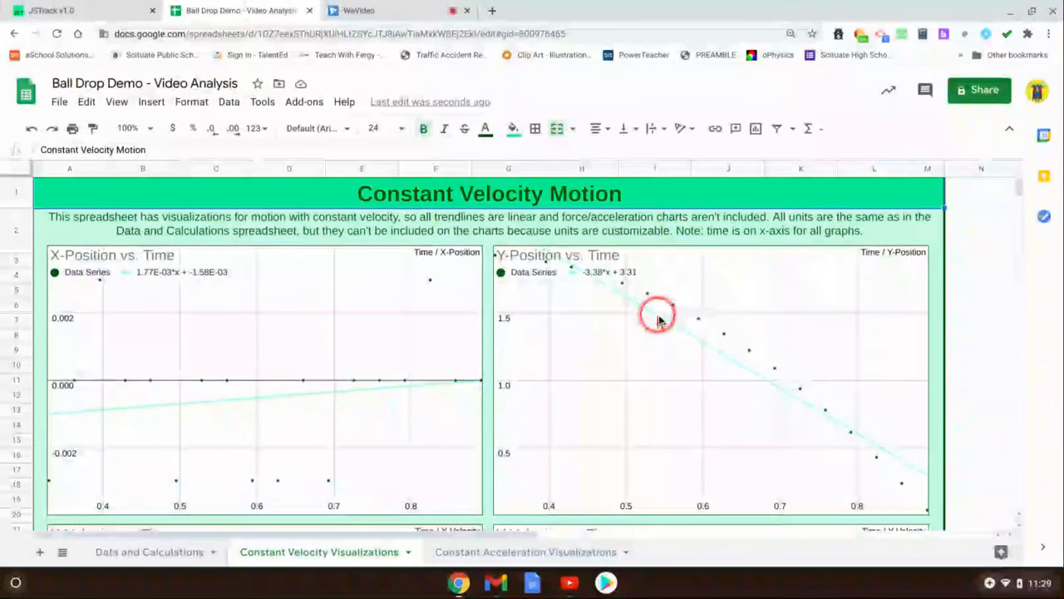
{"action": "scroll", "coordinate": [707, 346], "scroll_direction": "down", "scroll_amount": 1}
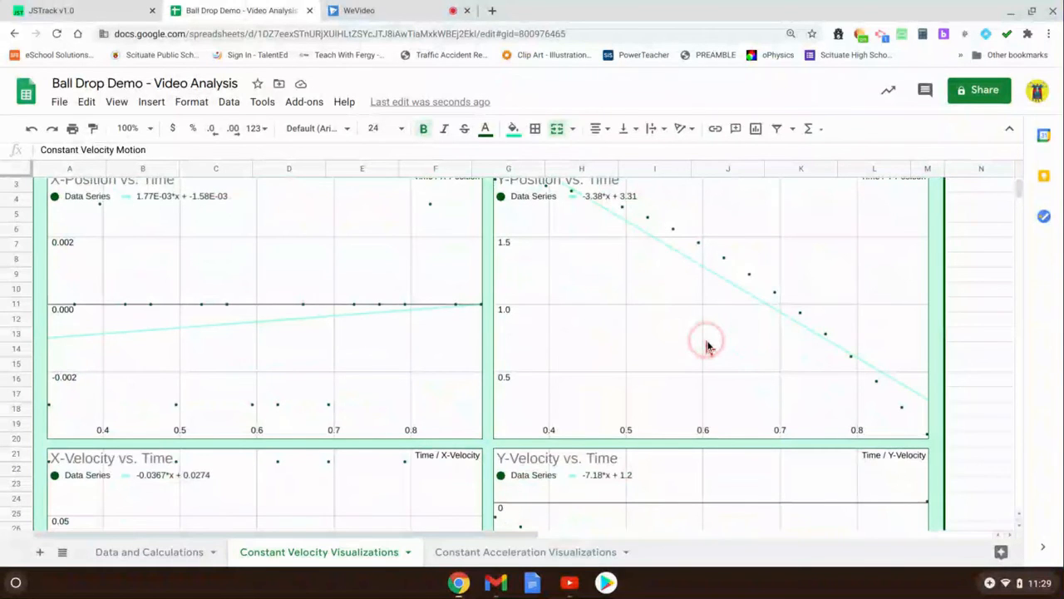
{"action": "scroll", "coordinate": [707, 346], "scroll_direction": "down", "scroll_amount": 3}
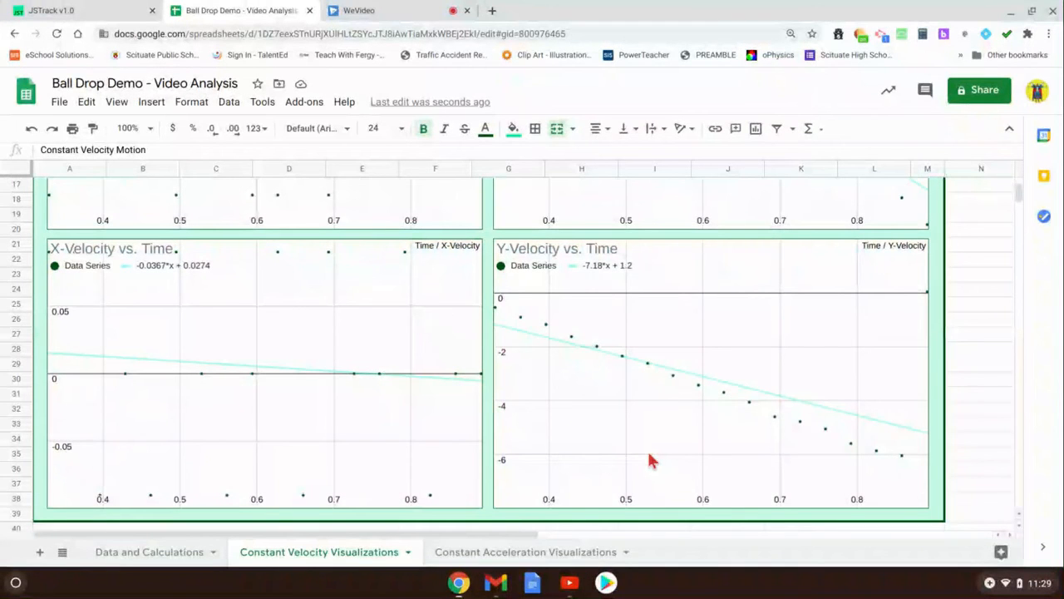
{"action": "scroll", "coordinate": [651, 461], "scroll_direction": "up", "scroll_amount": 5}
{"action": "scroll", "coordinate": [651, 461], "scroll_direction": "up", "scroll_amount": 5}
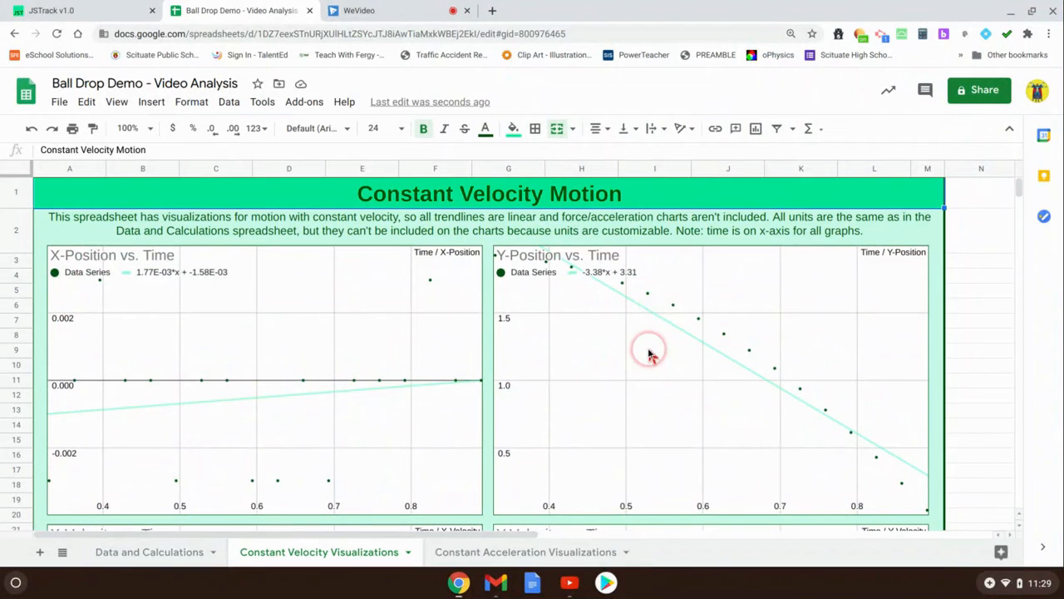
Step: Review the position, velocity and acceleration graphs on the Constant Acceleration Visualizations sheet, including the Y-Position vs. Time trendline
{"action": "left_click", "coordinate": [515, 557]}
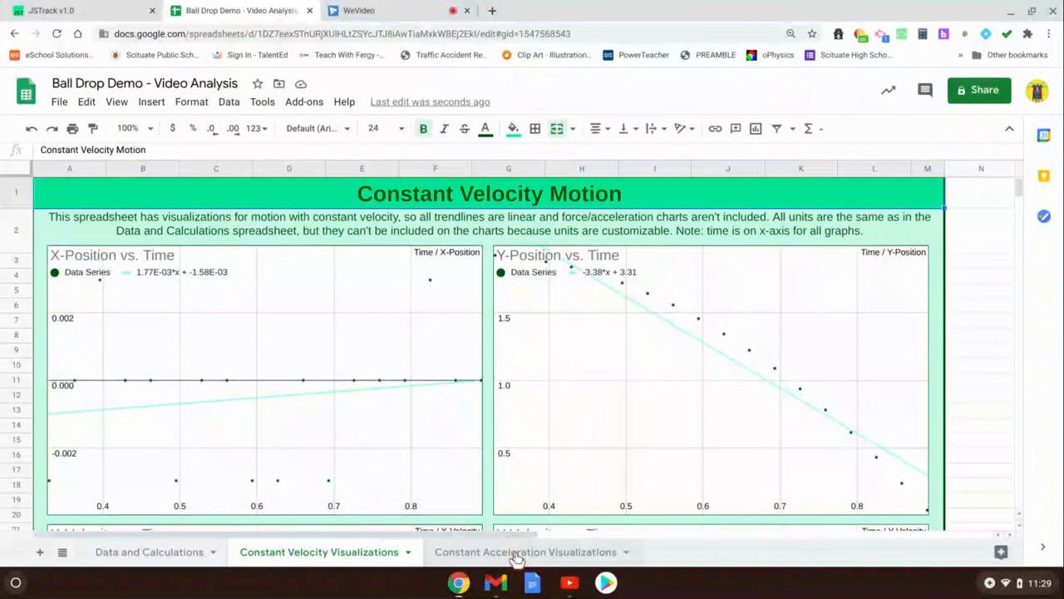
{"action": "scroll", "coordinate": [708, 343], "scroll_direction": "down", "scroll_amount": 2}
{"action": "scroll", "coordinate": [707, 343], "scroll_direction": "down", "scroll_amount": 5}
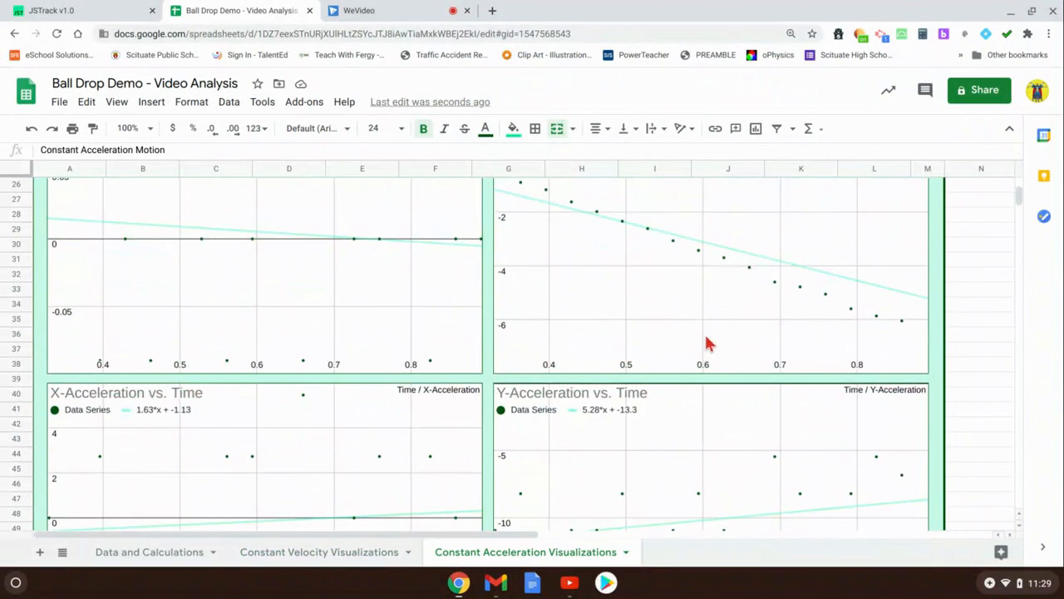
{"action": "scroll", "coordinate": [705, 343], "scroll_direction": "up", "scroll_amount": 7}
{"action": "left_click", "coordinate": [606, 380]}
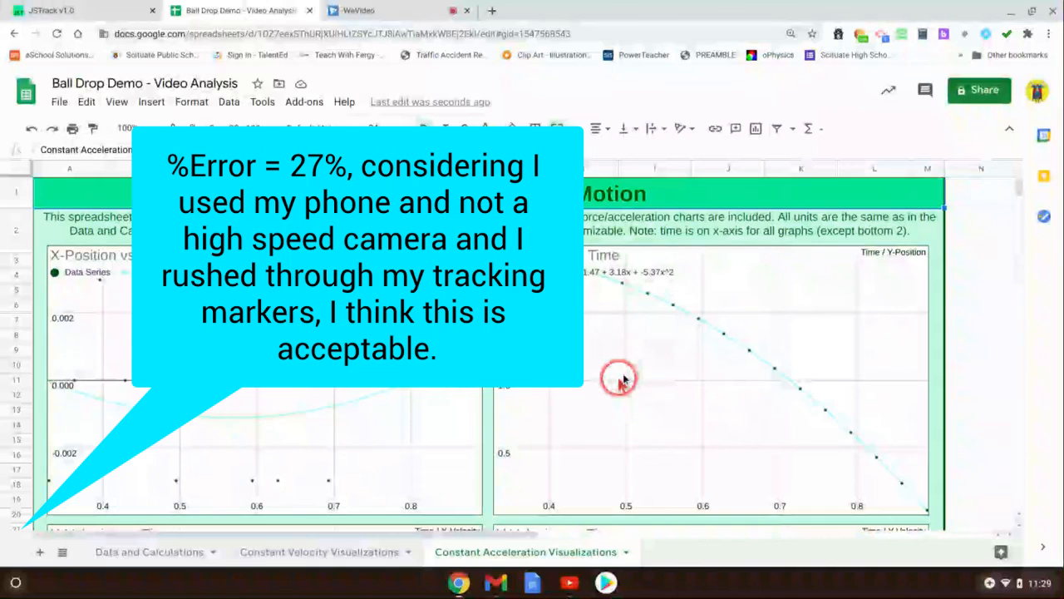